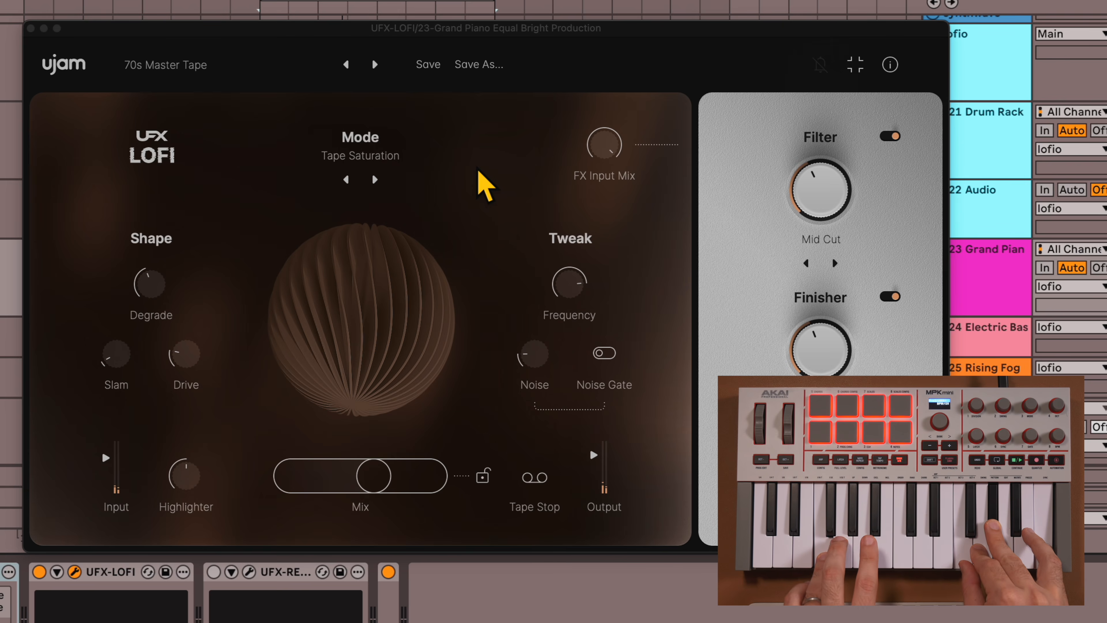
- Audition stronger Mix, Degrade and Drive amounts on the grand piano's tape saturation, finishing with Degrade and Drive turned back down
mouse_move(374, 475)
mouse_down()
mouse_move(346, 487)
mouse_move(388, 488)
mouse_up()
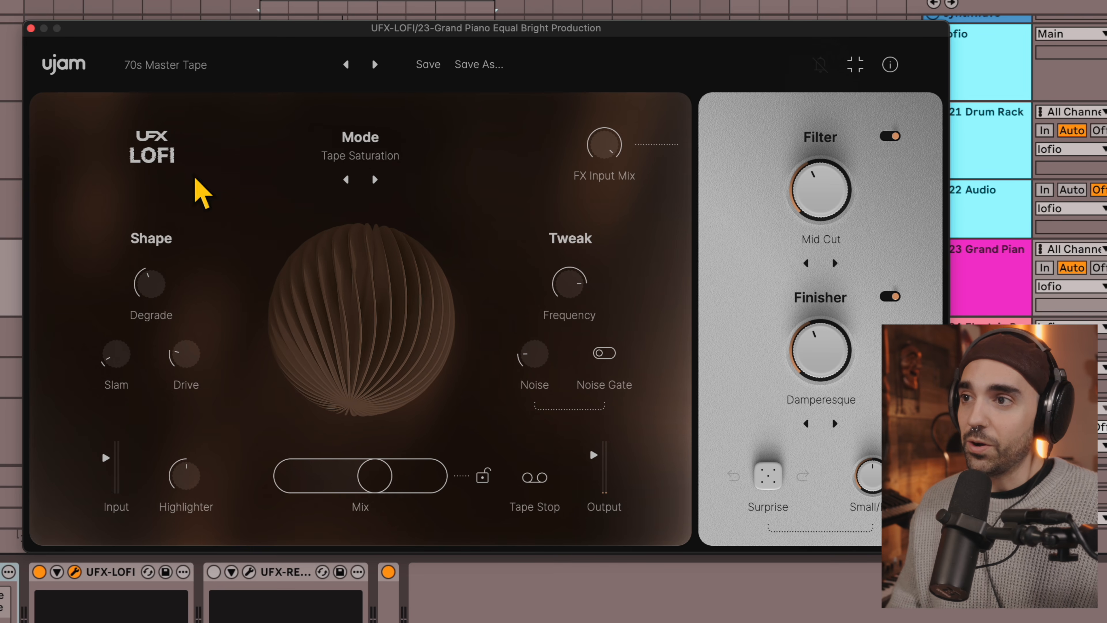
mouse_move(164, 311)
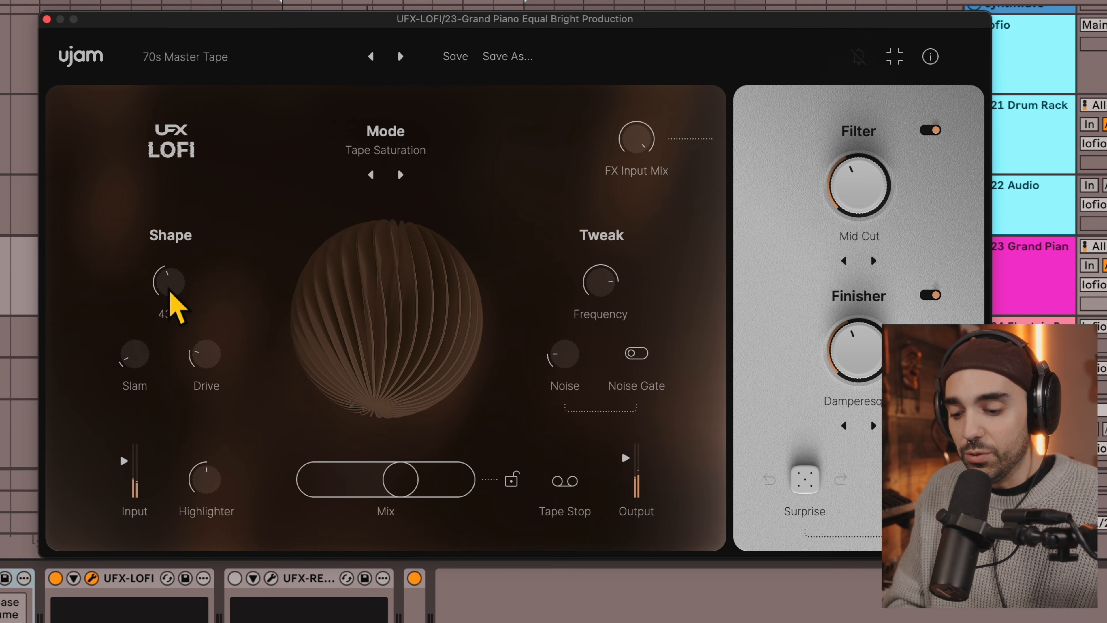
drag(178, 291, 181, 253)
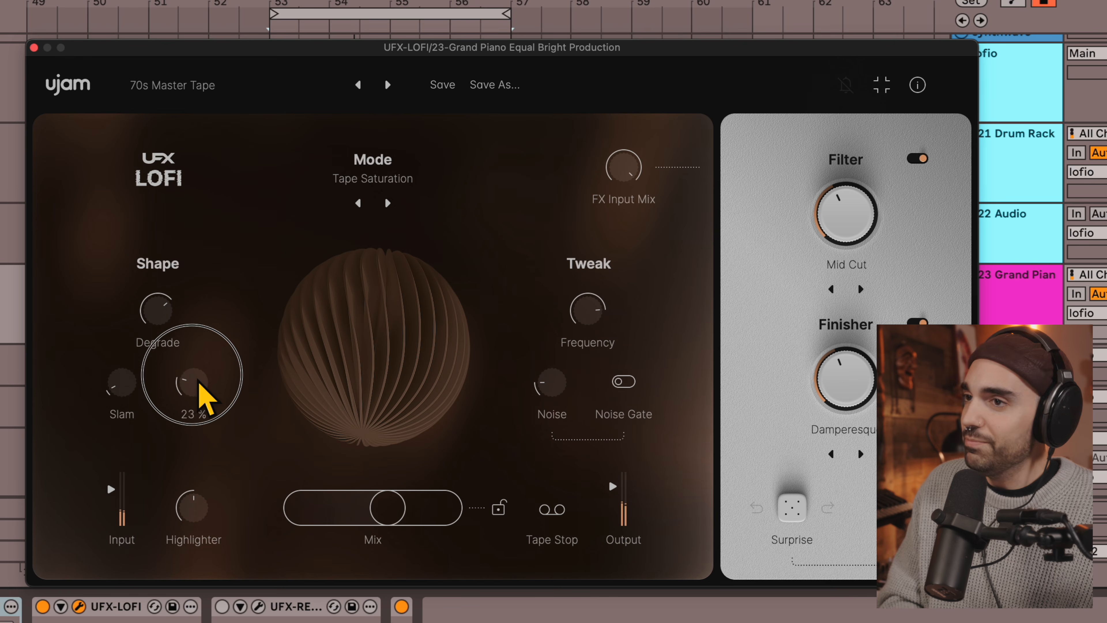
drag(205, 390, 205, 358)
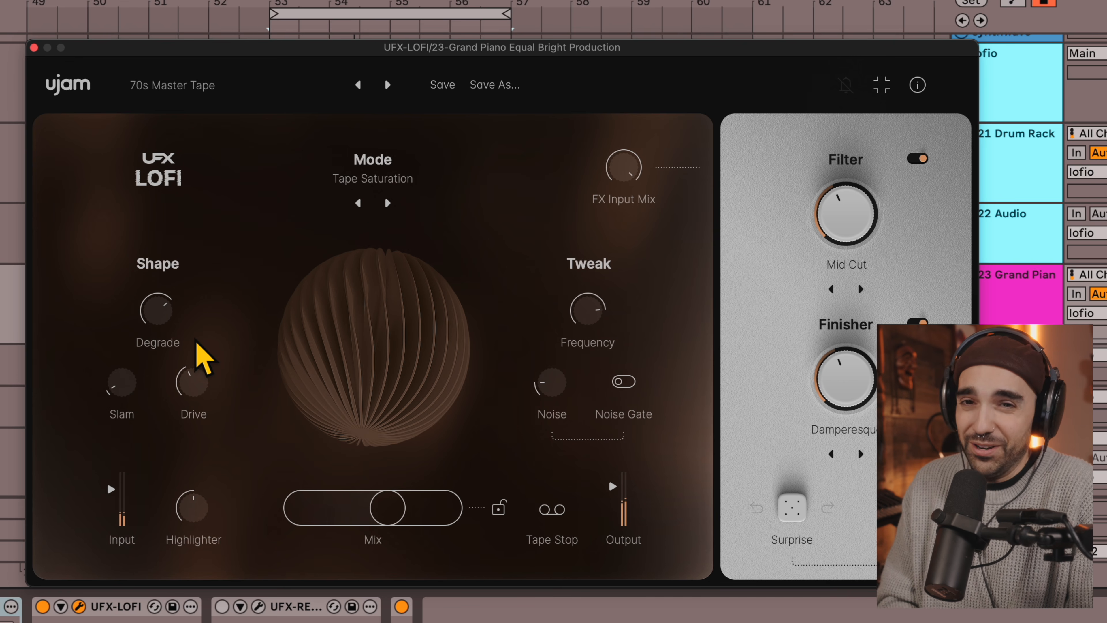
drag(199, 385, 197, 411)
drag(160, 319, 129, 312)
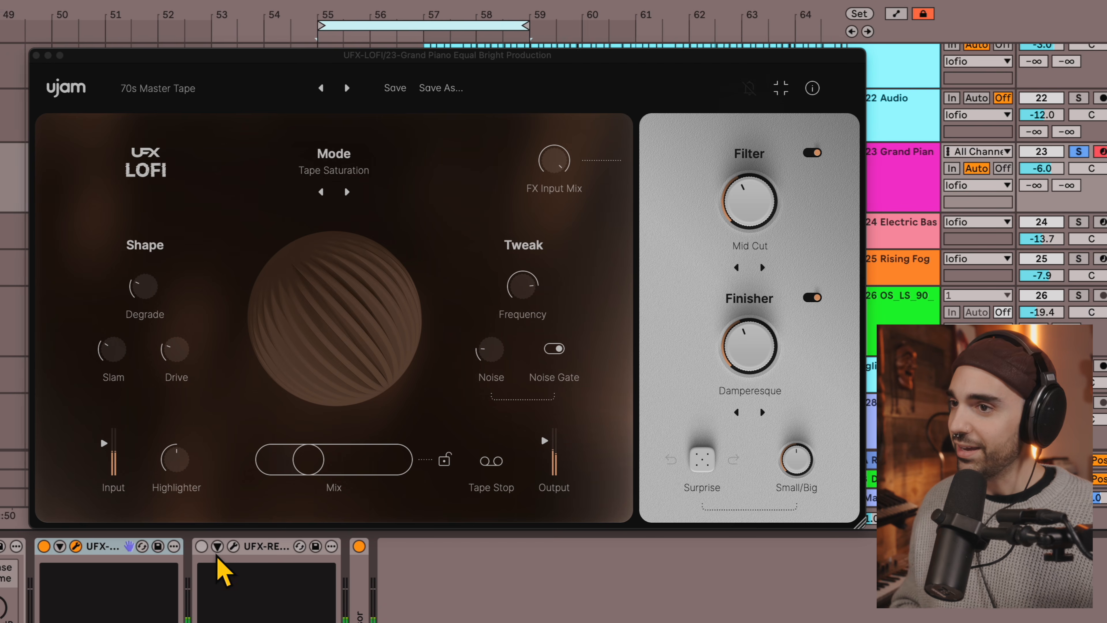
- Enable the UFX-REVERB effect on the grand piano track, show its controls and lower its Mix
click(202, 553)
click(233, 546)
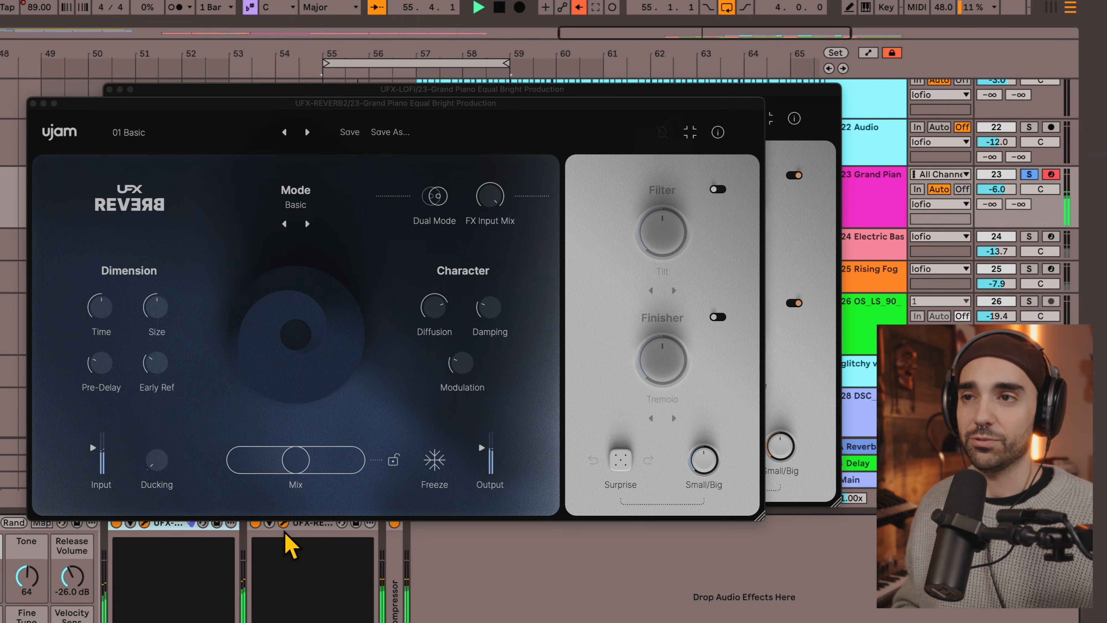
drag(359, 114, 496, 157)
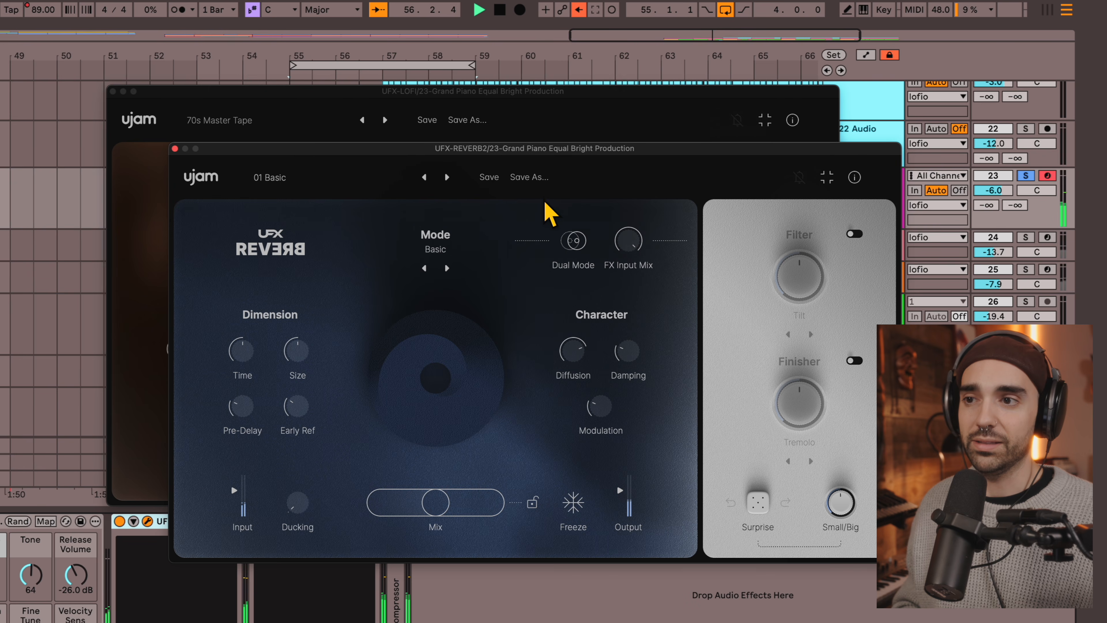
drag(460, 522, 419, 515)
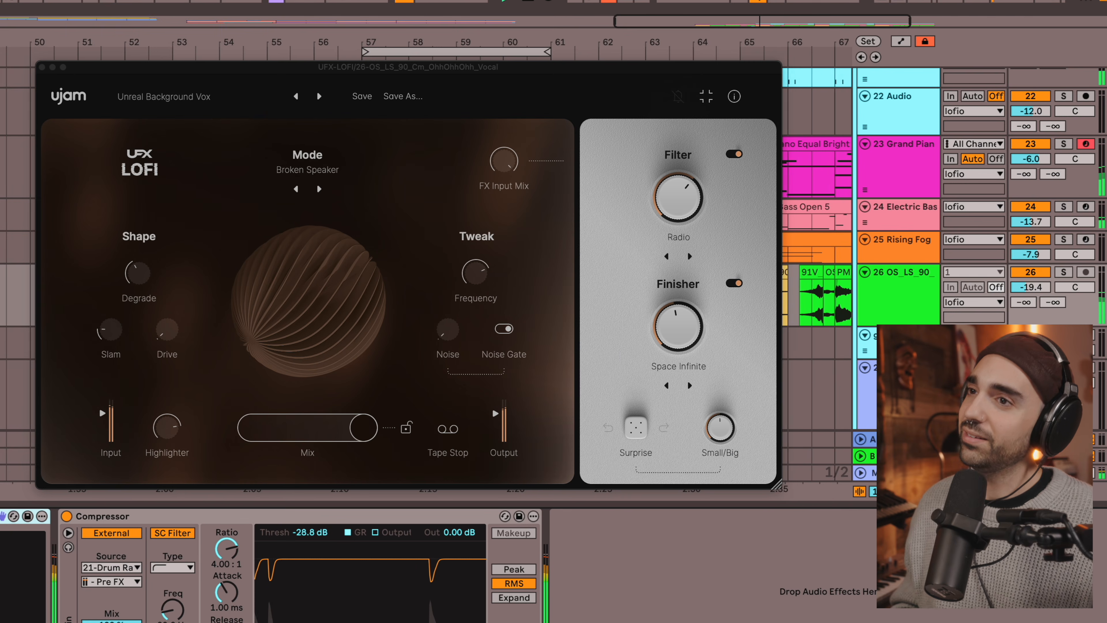
- Solo vocal track 26 and keep its lo-fi effect in Broken Speaker mode
click(1064, 272)
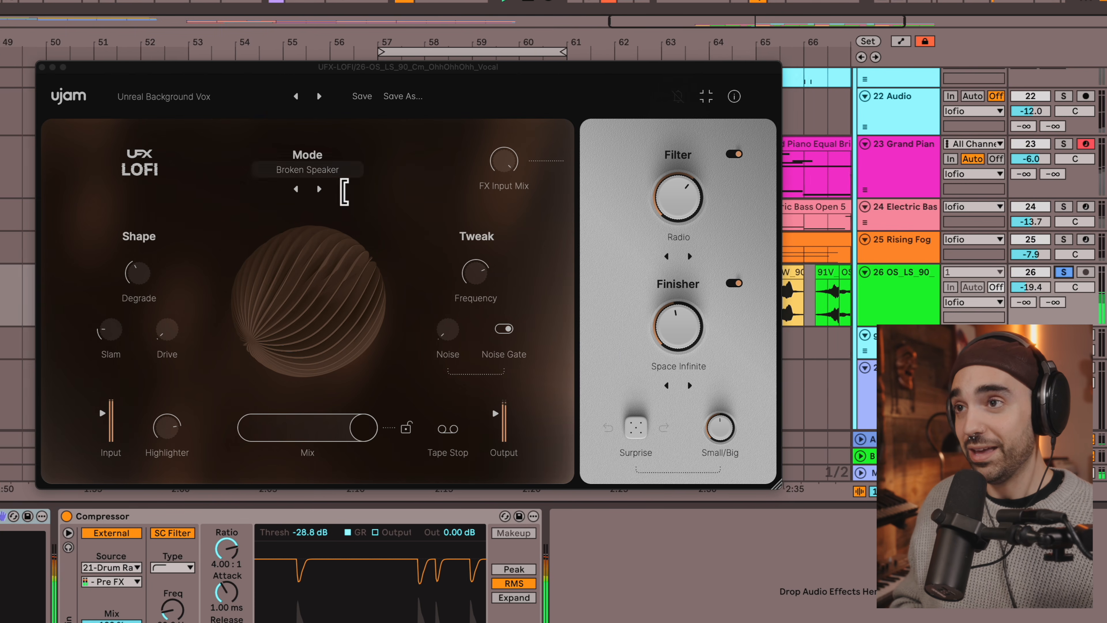
click(330, 172)
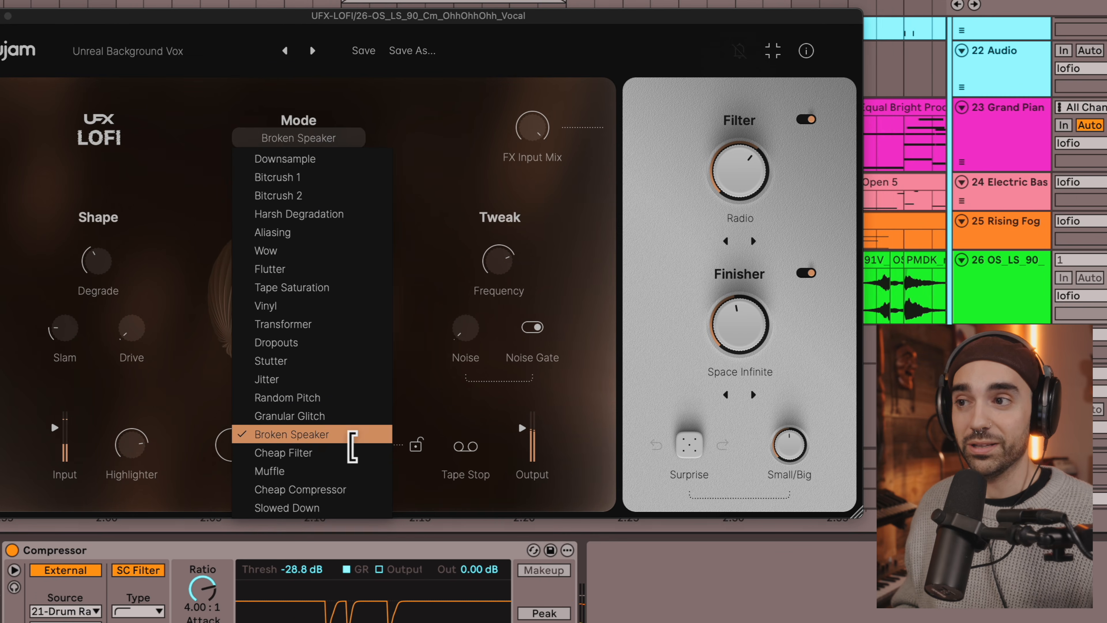
click(331, 418)
- Keep the vocal's filter on Radio with a slightly higher amount, and fine-tune the Space Infinite finisher amount
mouse_move(716, 141)
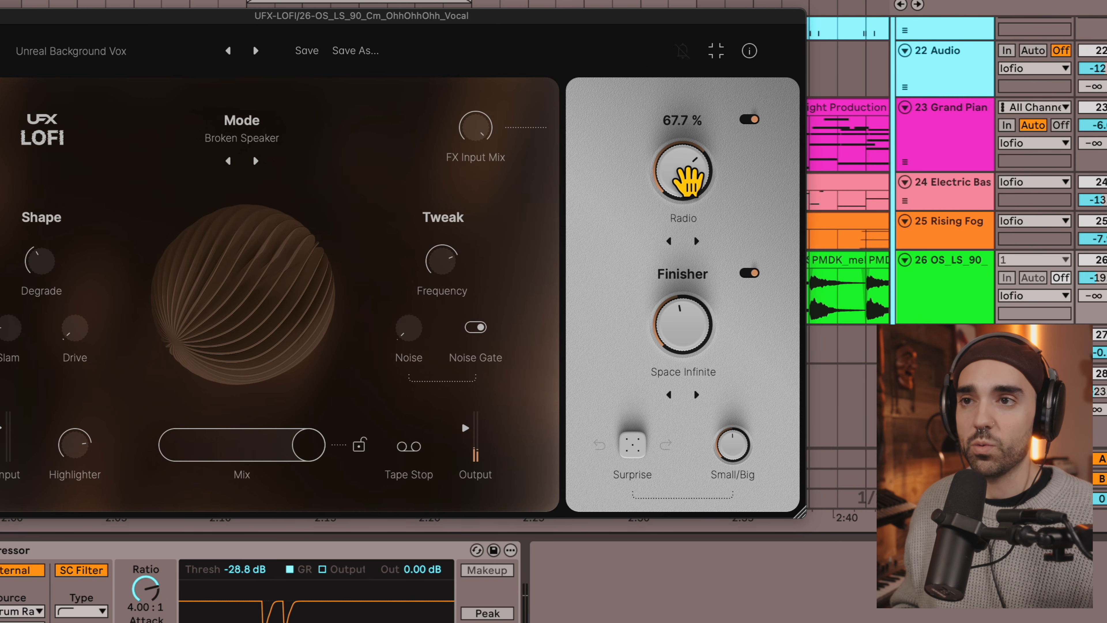
click(682, 219)
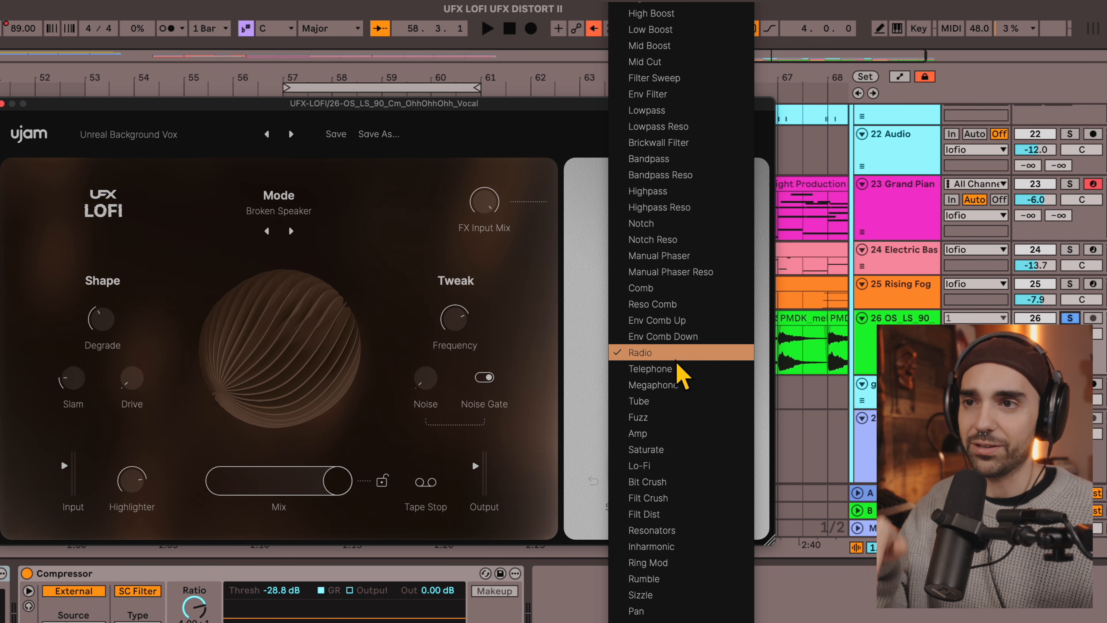
click(583, 307)
drag(663, 243, 643, 242)
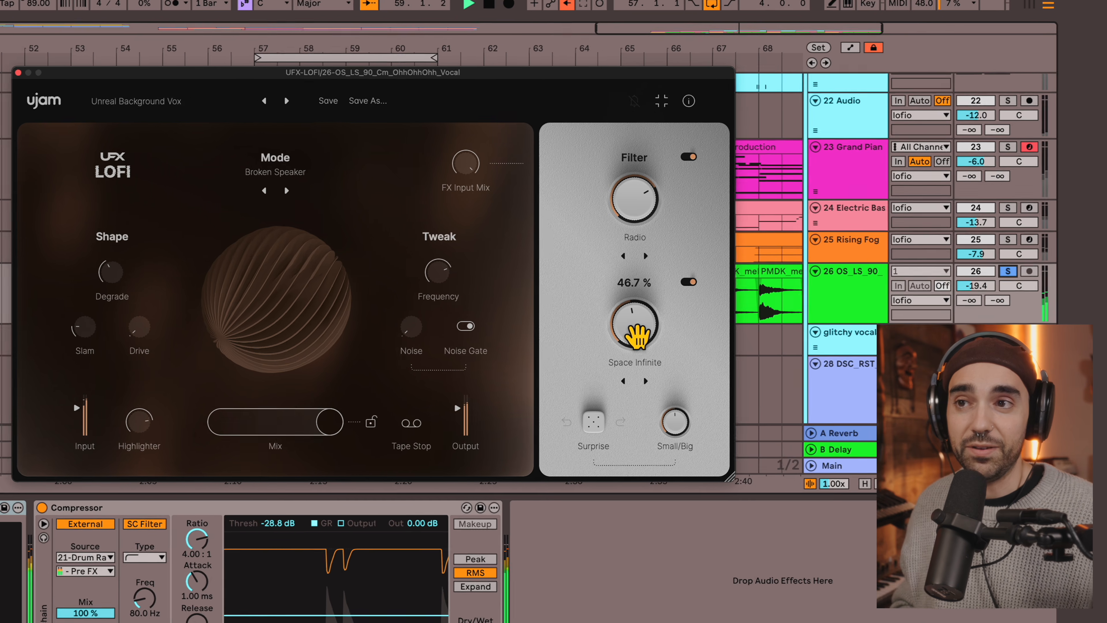
double_click(649, 330)
drag(658, 351, 658, 356)
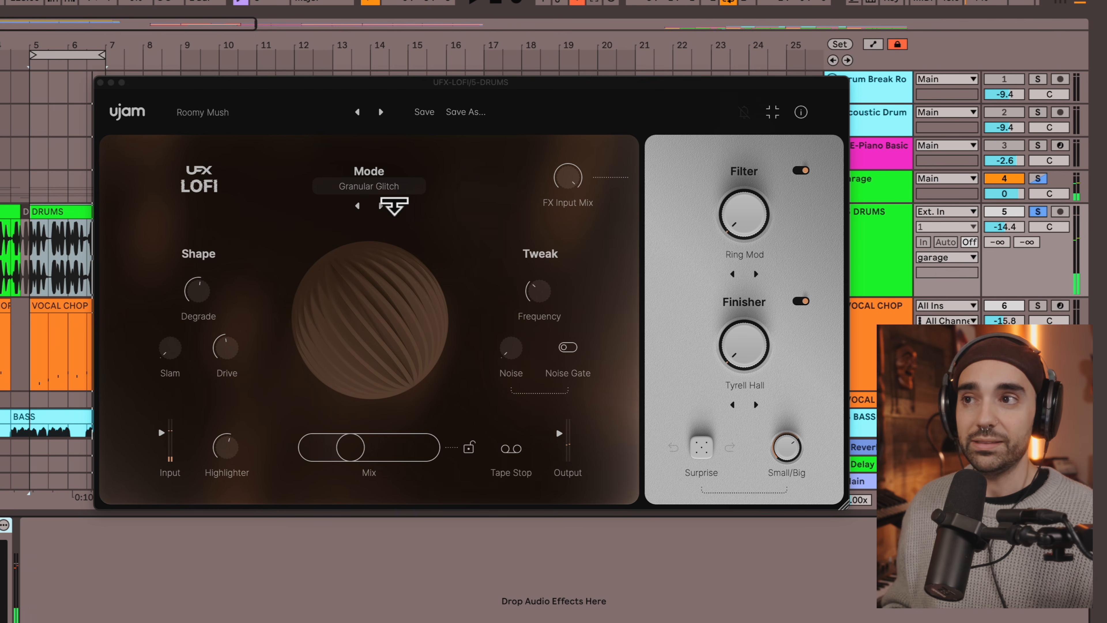
- Keep the drums' lo-fi effect in Granular Glitch mode and start playback
click(403, 192)
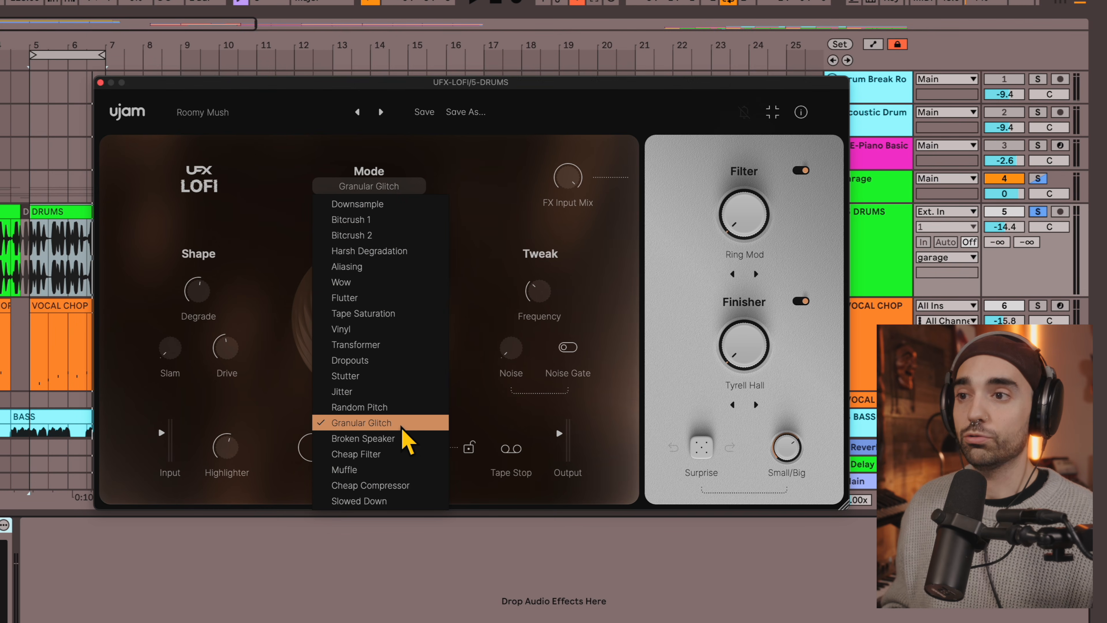
click(421, 421)
key(space)
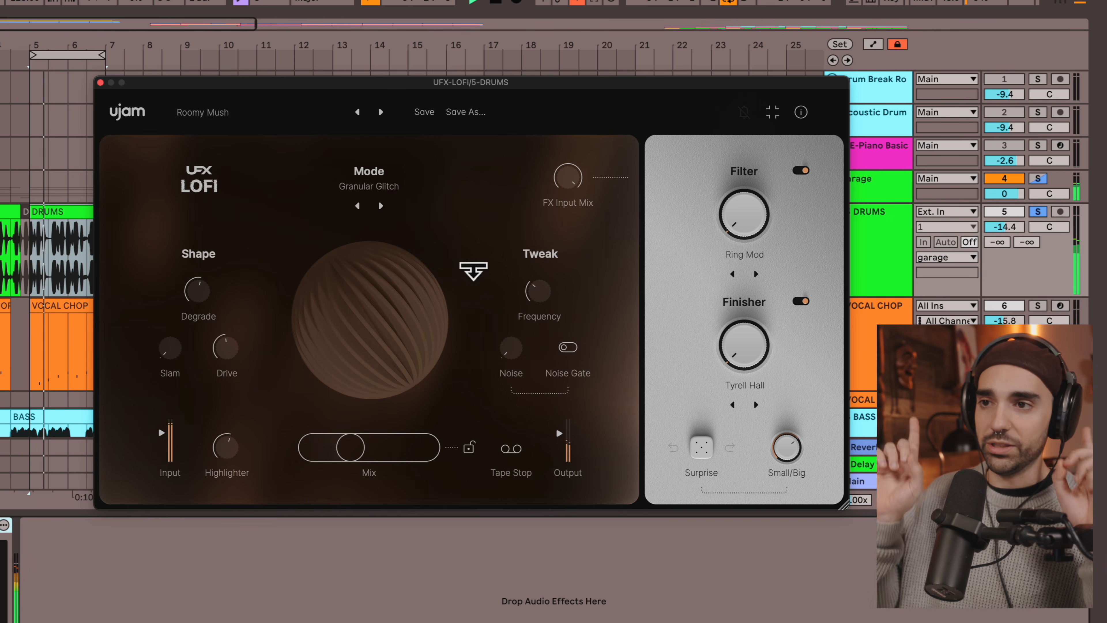
- Set the drum glitch effect's Mix to 44% and its Degrade to 61%
mouse_move(370, 470)
mouse_down()
mouse_move(385, 471)
mouse_move(368, 458)
mouse_move(387, 471)
mouse_up()
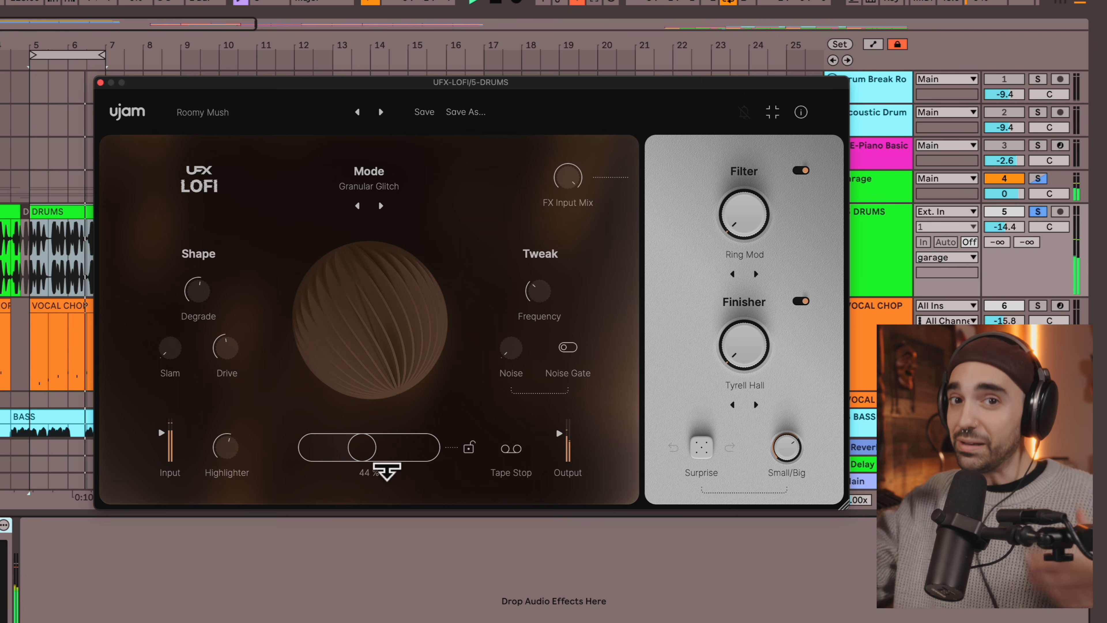
drag(213, 310, 215, 297)
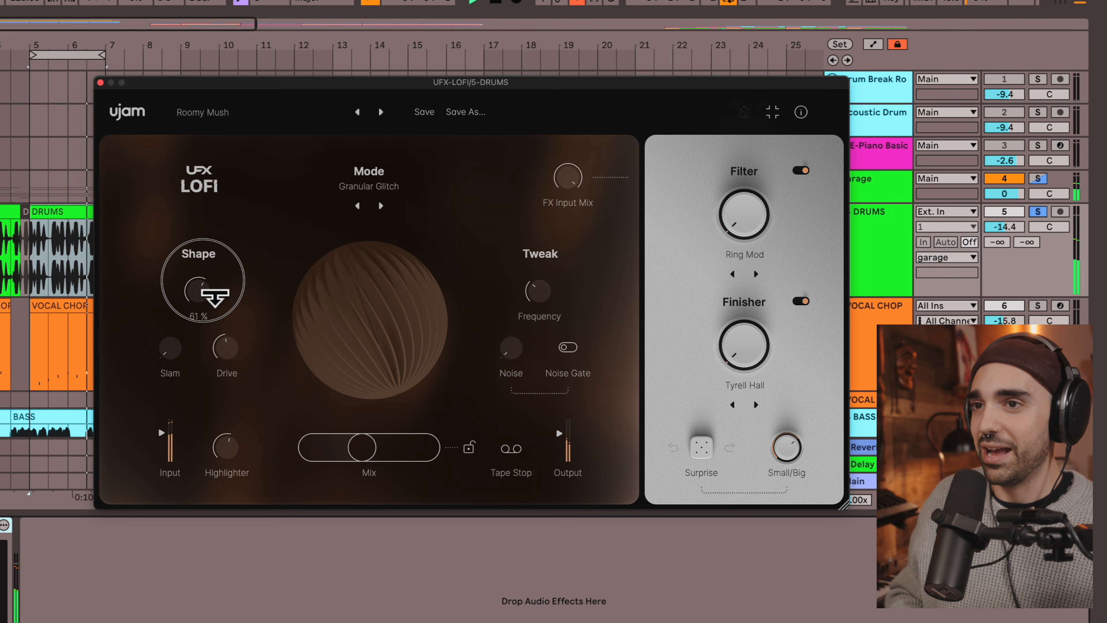
mouse_move(247, 355)
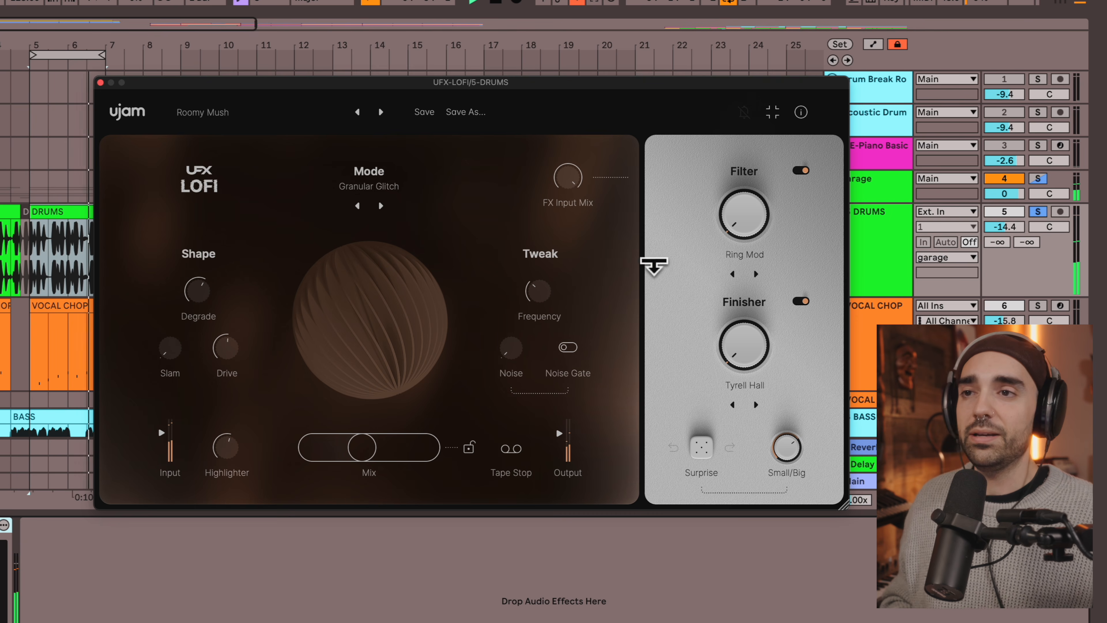
- Sweep the drum glitch effect's Frequency down and back up to a high setting
mouse_move(547, 304)
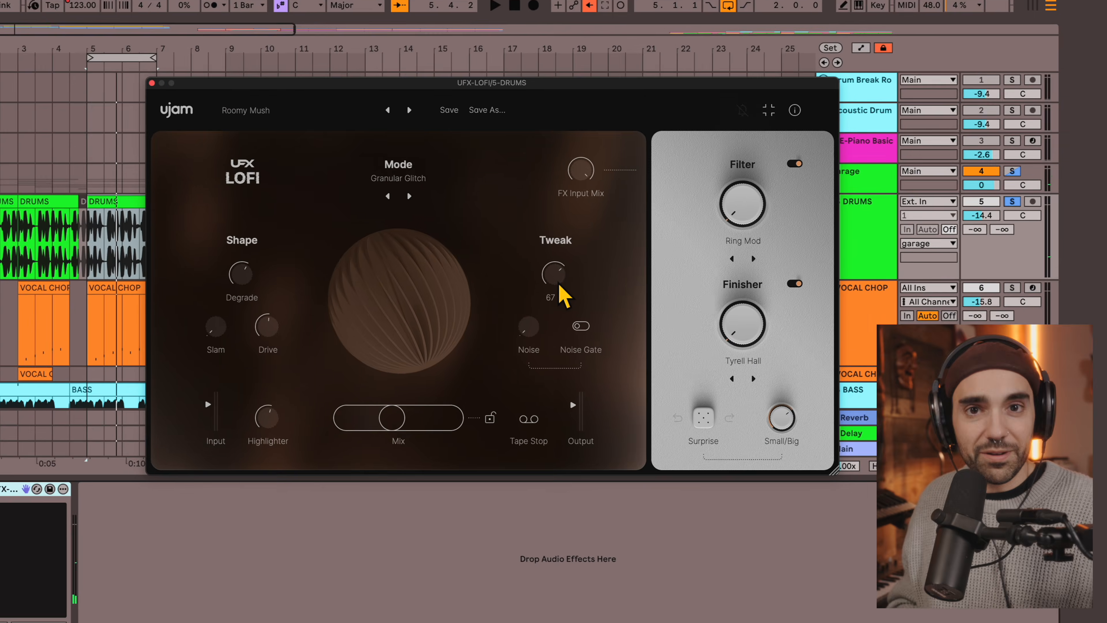
drag(560, 285, 553, 354)
drag(543, 393, 523, 318)
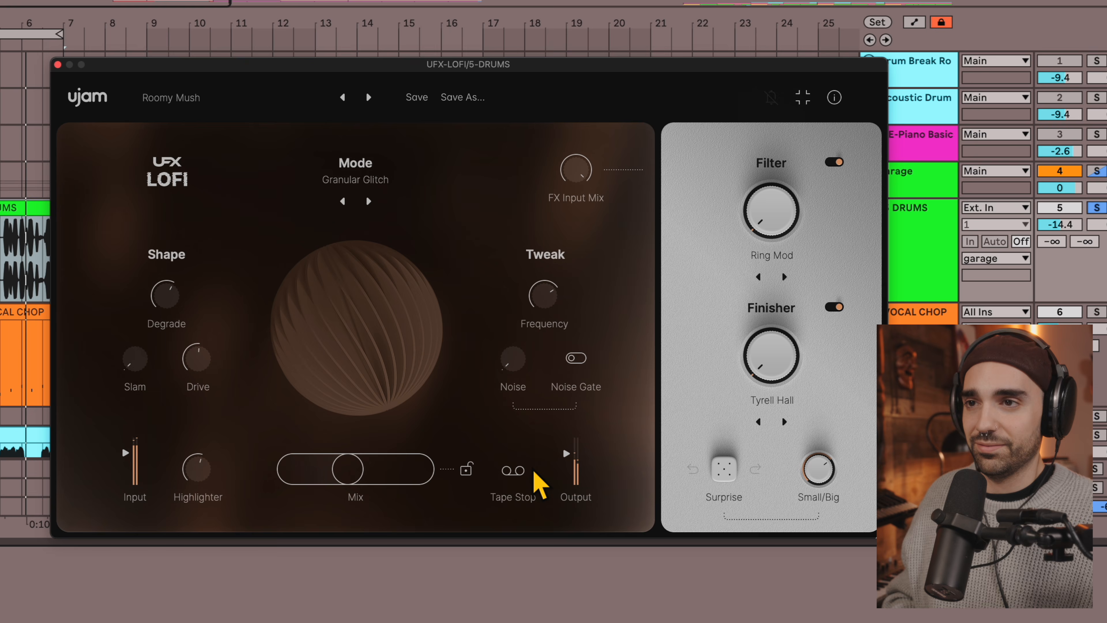
- Raise the Mix of the vocal chop's Granular Glitch effect to hear more of the processed sound
drag(444, 412, 492, 412)
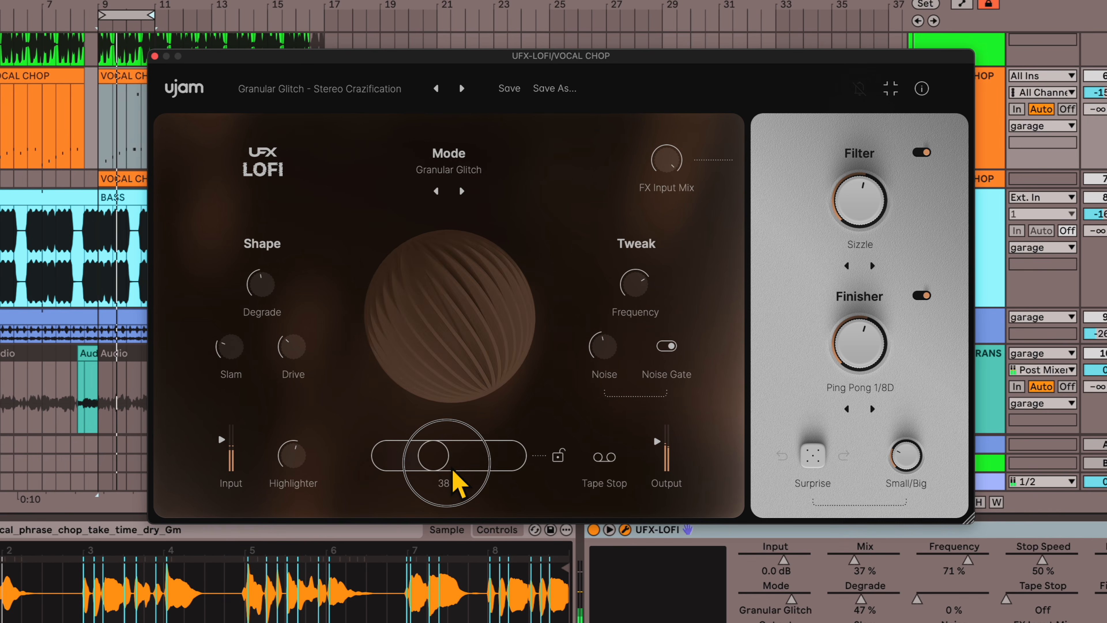
drag(454, 471, 555, 471)
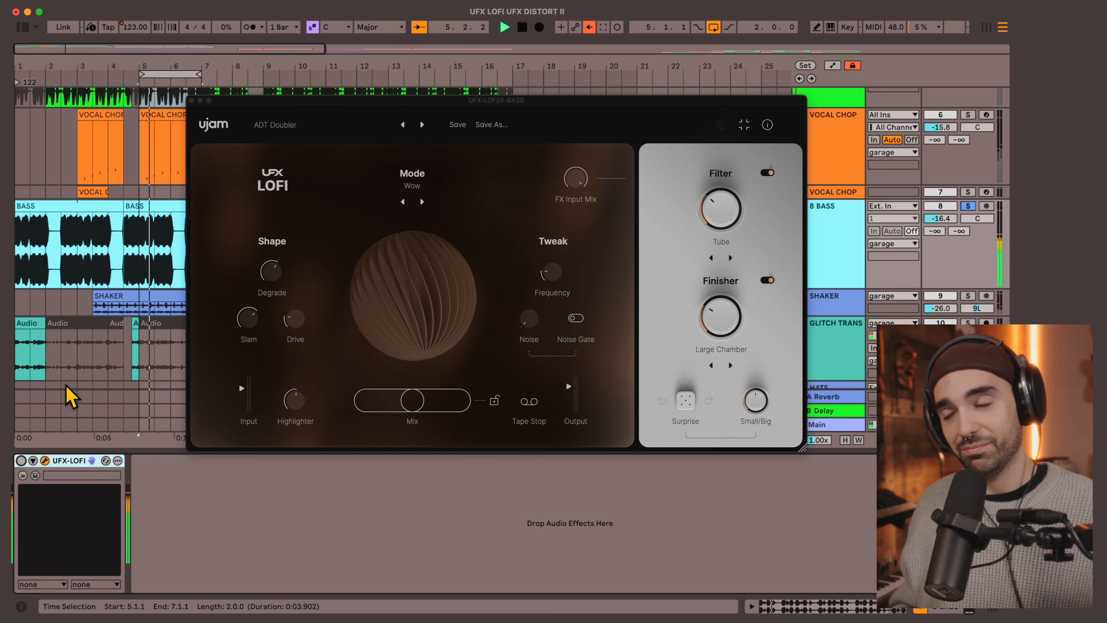
- Stop playback, enable the UFX-LOFI effect on the bass track and play the loop again
key(space)
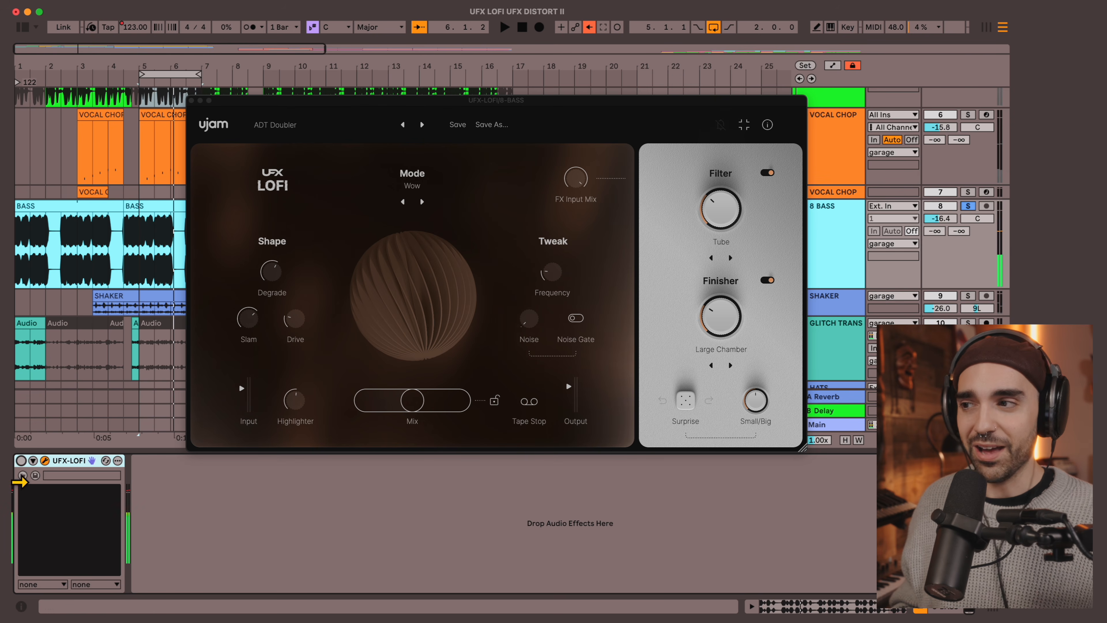
click(21, 461)
key(space)
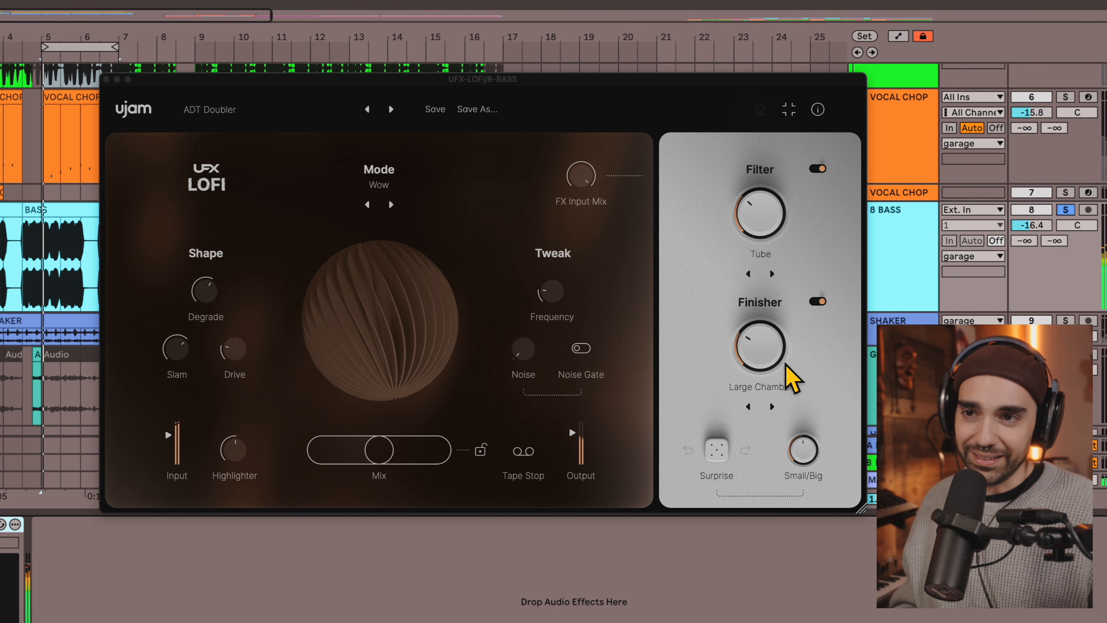
- Try different Large Chamber finisher amounts on the bass and slightly raise its Tube filter amount
click(774, 354)
mouse_move(781, 356)
drag(783, 356, 759, 378)
mouse_move(770, 244)
drag(765, 224, 766, 210)
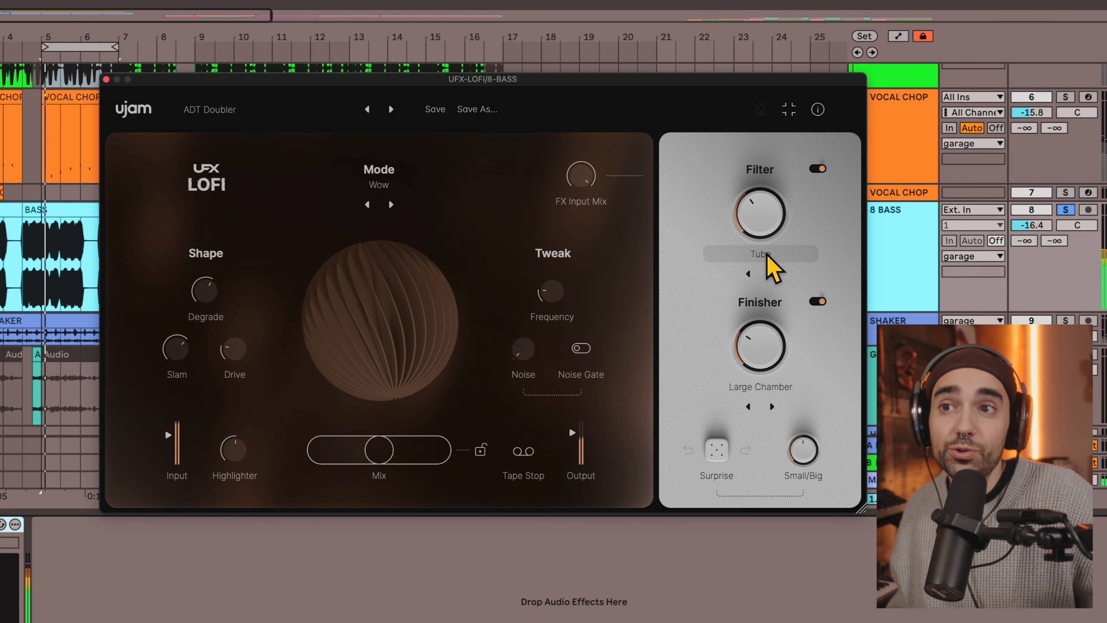
- Review the available modes for the bass lo-fi effect and keep Wow selected
mouse_move(210, 297)
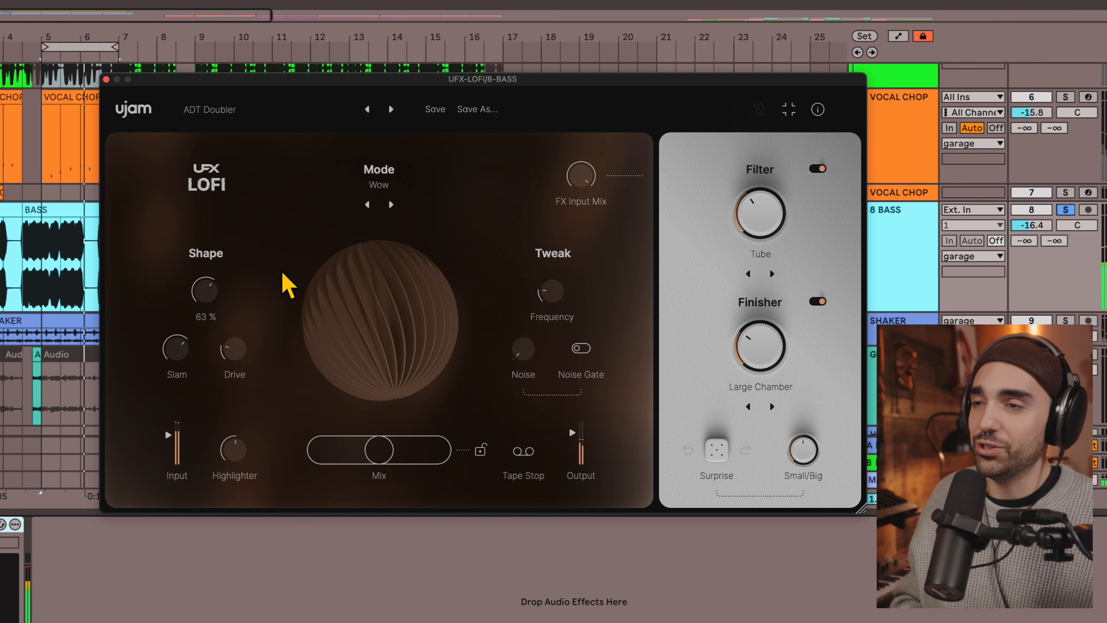
click(380, 186)
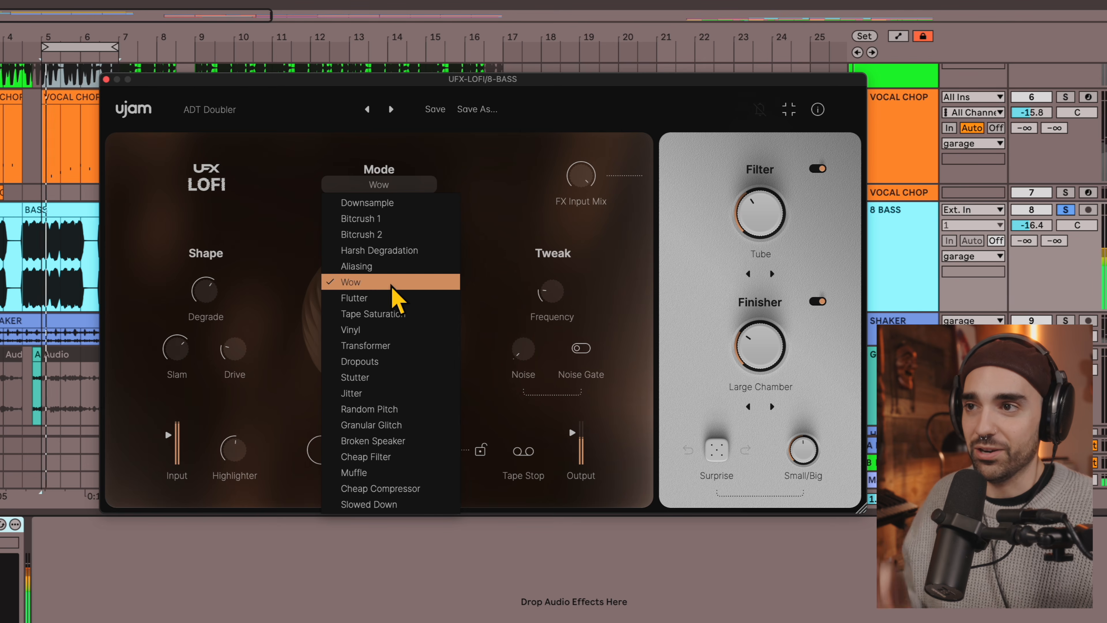
click(512, 234)
- Test the bass effect's Frequency at a higher Mix and settle the Mix slightly above the middle
drag(385, 452, 425, 459)
mouse_move(537, 315)
drag(561, 307, 526, 302)
drag(425, 458, 397, 456)
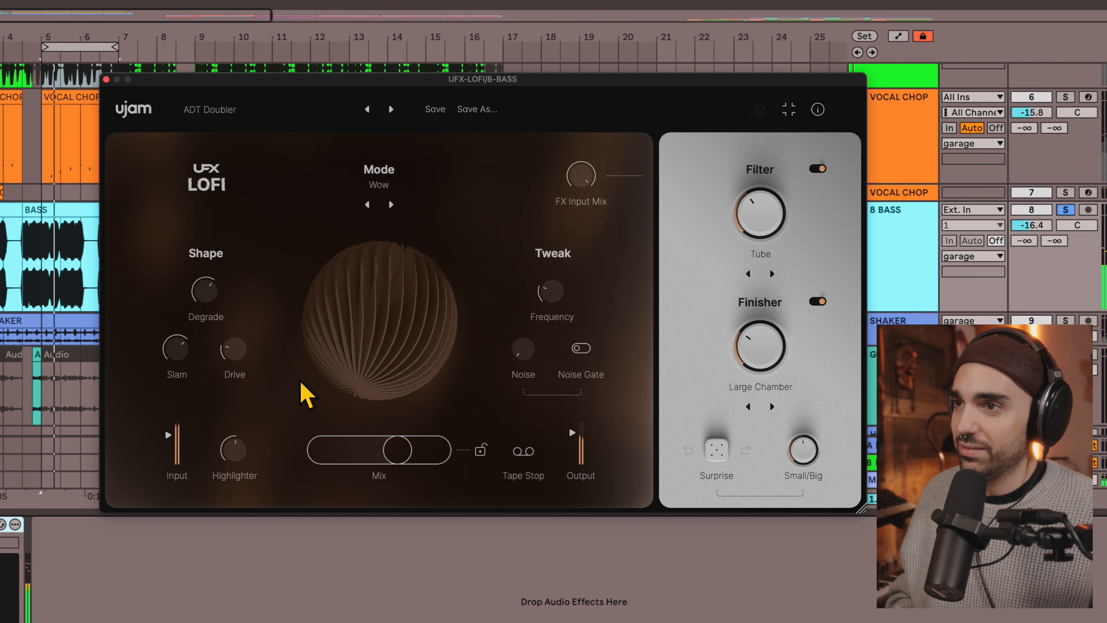
- Audition the bass effect's Highlighter amount with the Mix fully up, and bring the Mix back down
drag(397, 454, 453, 456)
drag(246, 467, 231, 408)
mouse_move(234, 449)
mouse_down()
mouse_move(247, 544)
mouse_move(241, 454)
mouse_move(245, 462)
mouse_up()
drag(437, 465, 412, 472)
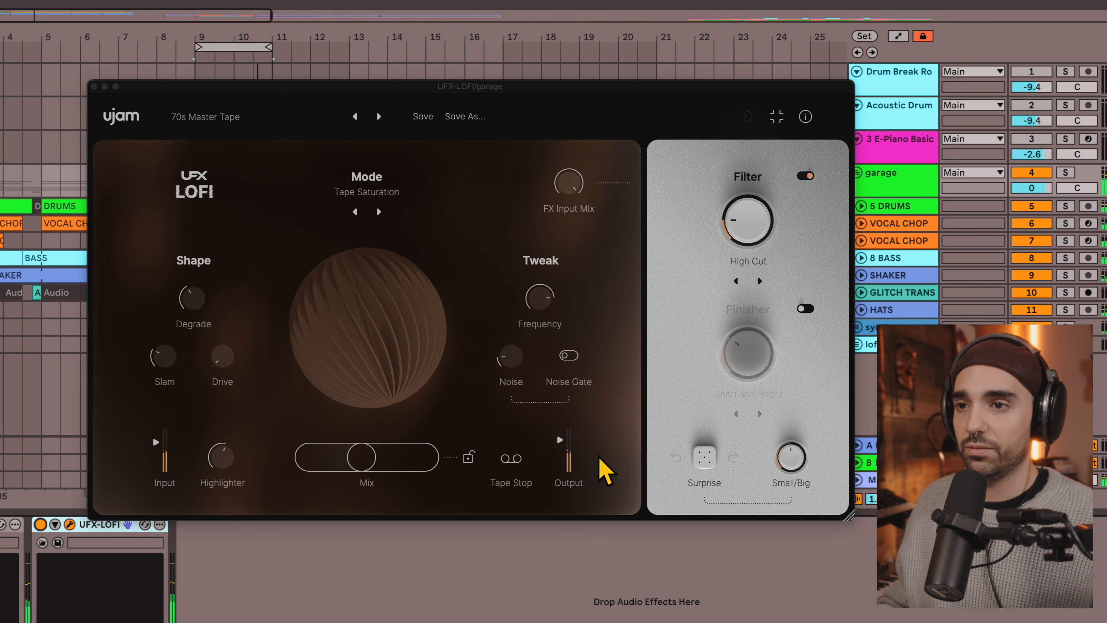
- Compare the garage group's sound with its 70s Master Tape effect bypassed and active
click(564, 401)
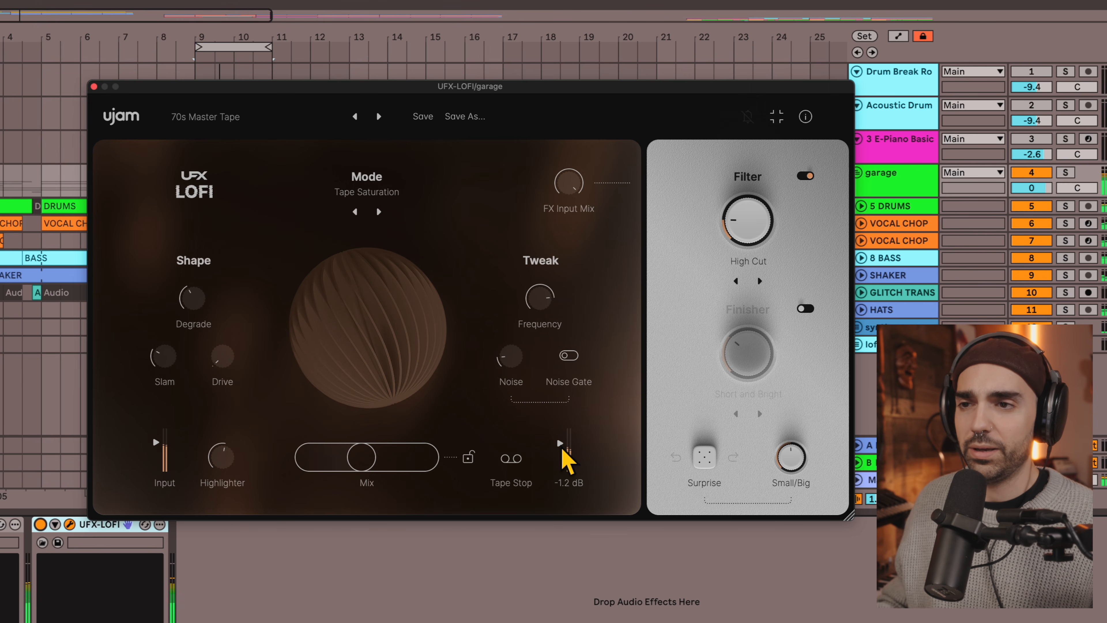
click(39, 527)
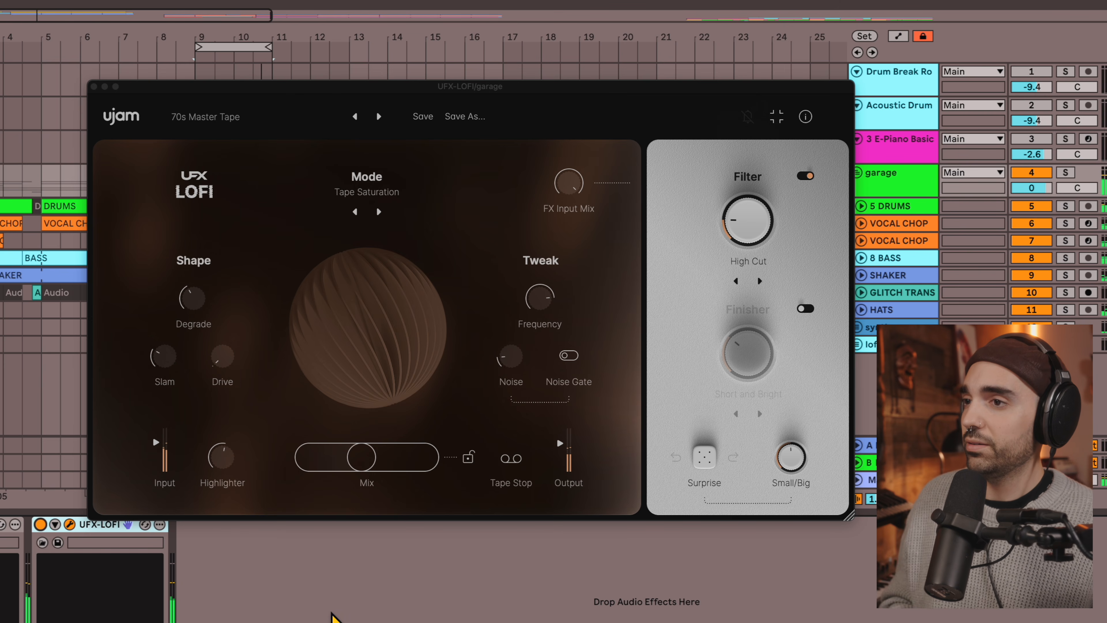
click(523, 376)
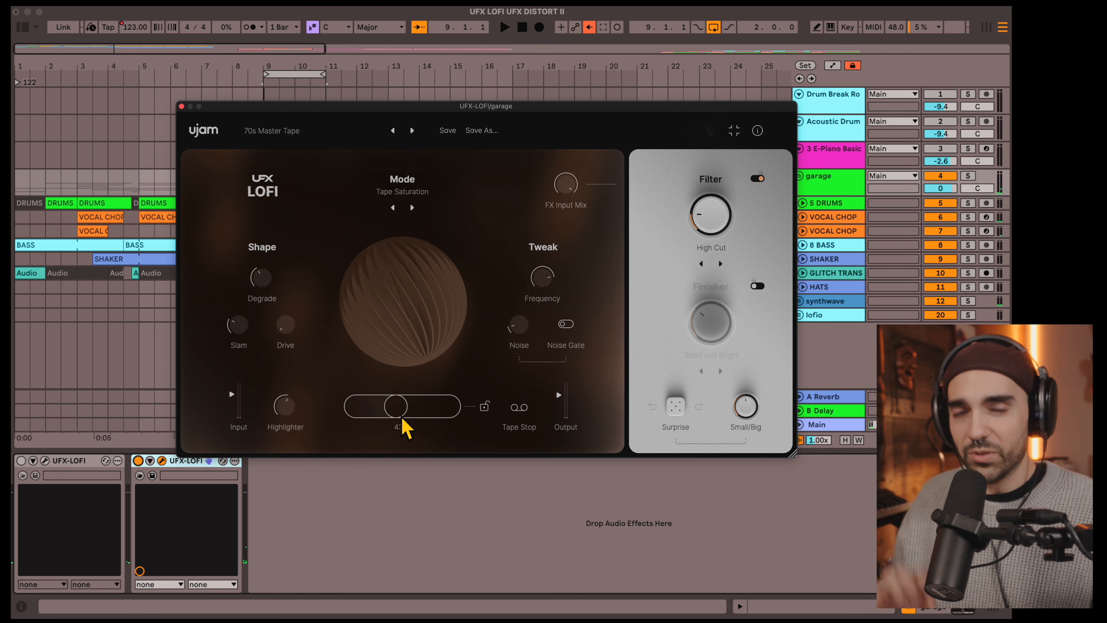
mouse_move(519, 329)
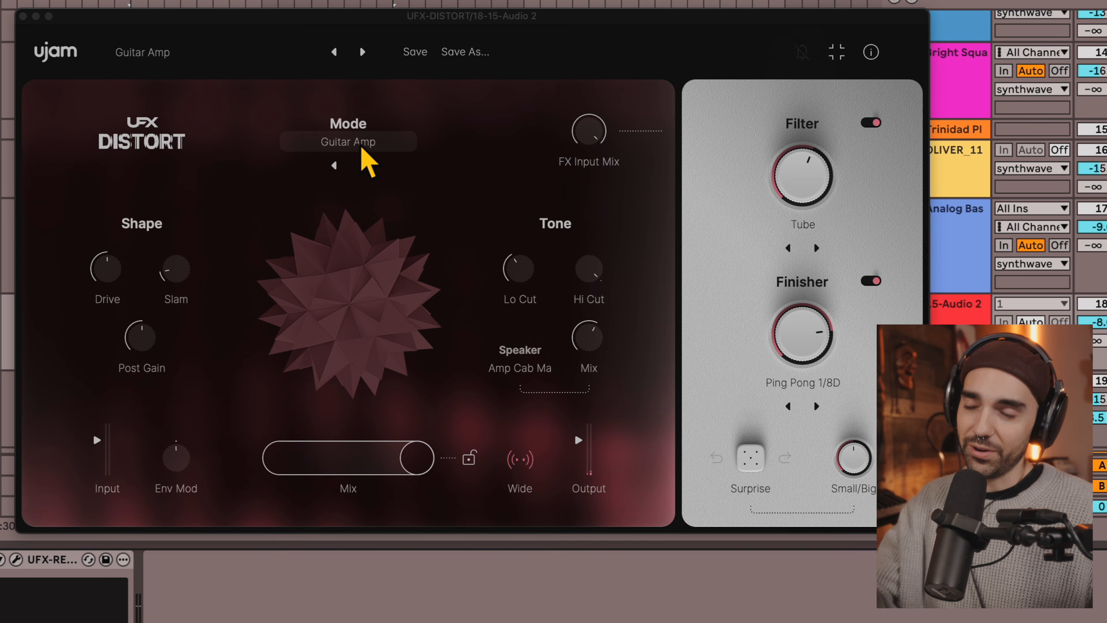
- Keep Guitar Amp as the distortion mode on the Audio 2 track and slightly adjust its Drive and Post Gain
click(362, 147)
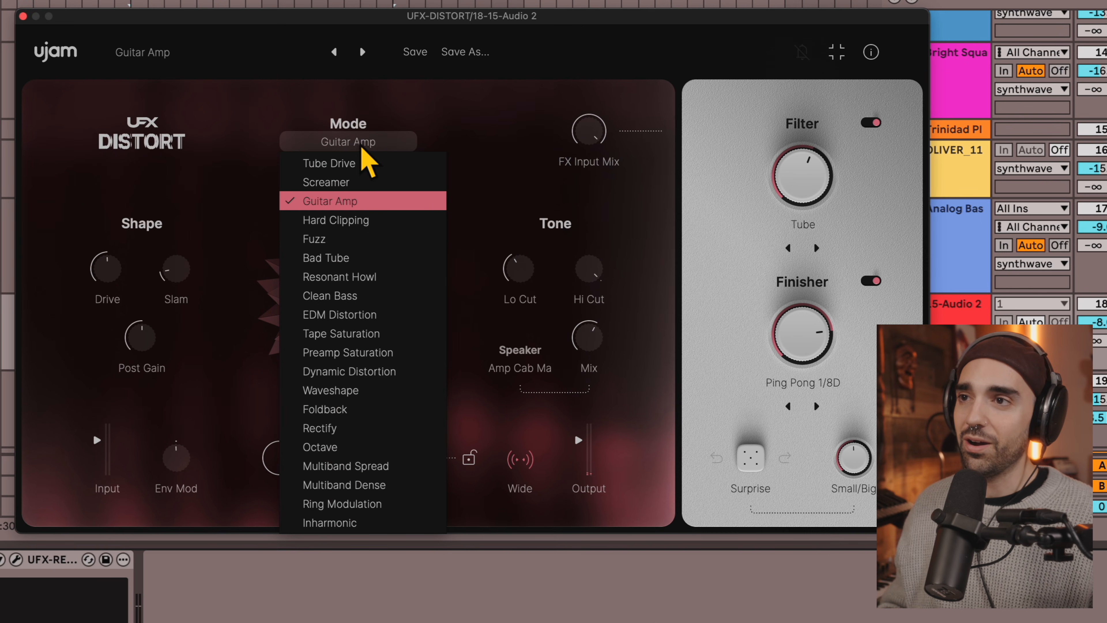
click(356, 201)
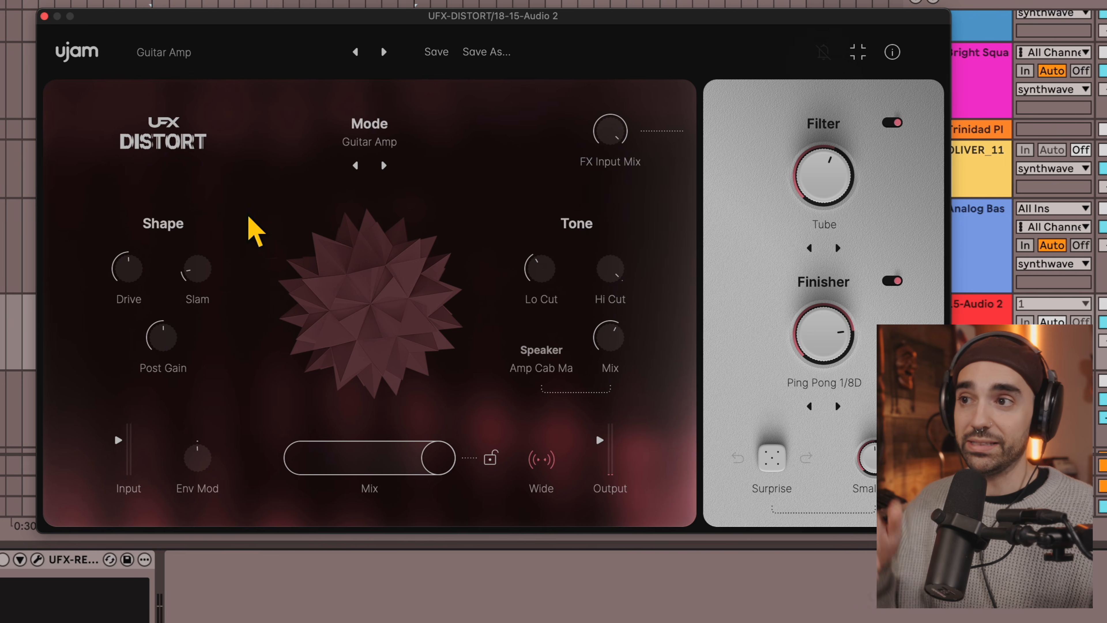
drag(148, 284, 141, 243)
drag(220, 264, 140, 265)
mouse_move(199, 355)
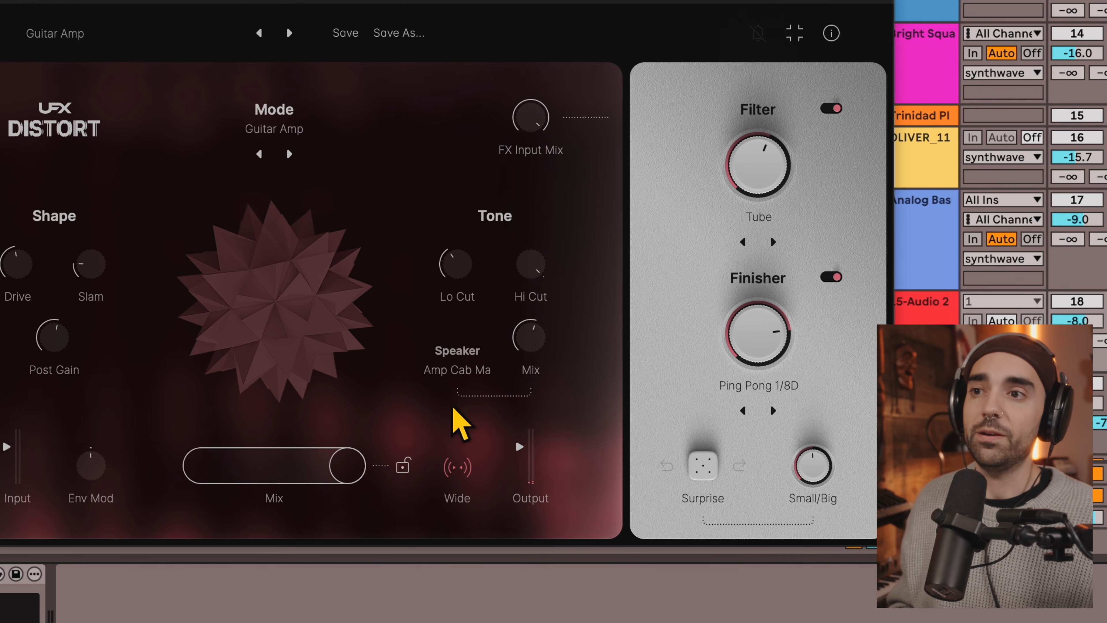
- Review the speaker models on the Audio 2 distortion, keep Amp Cab Ma, and adjust the speaker Mix
click(456, 371)
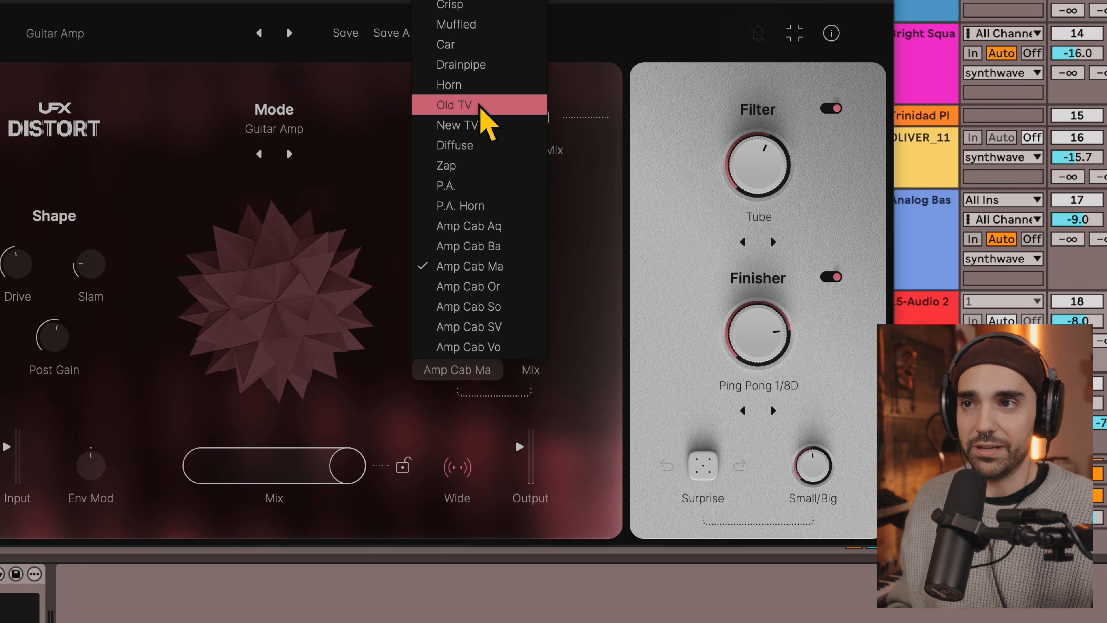
click(368, 249)
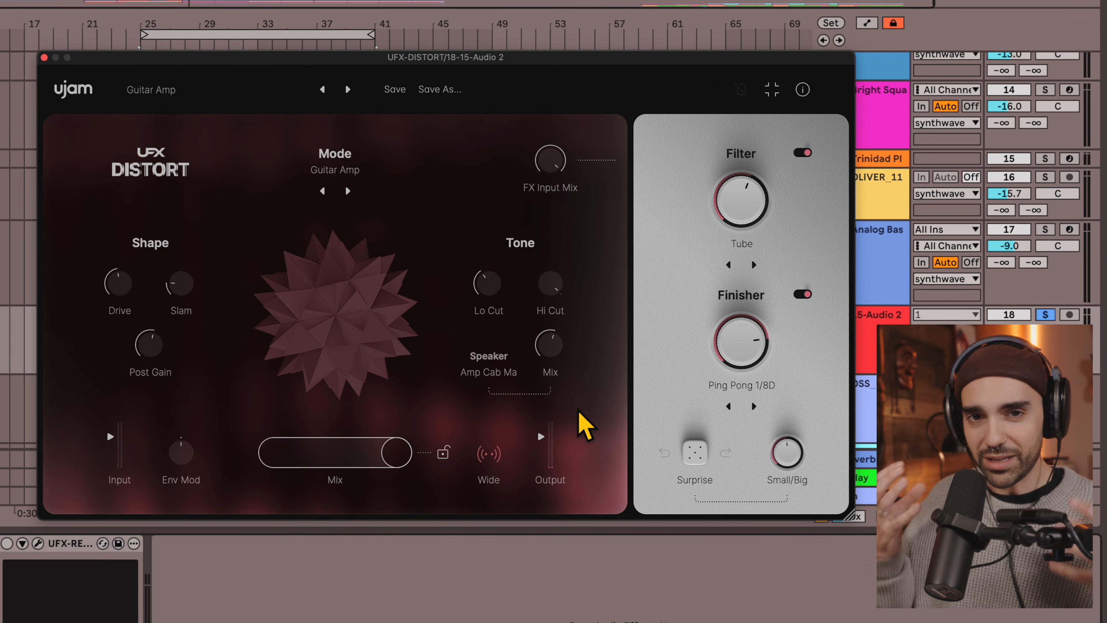
drag(550, 355, 575, 612)
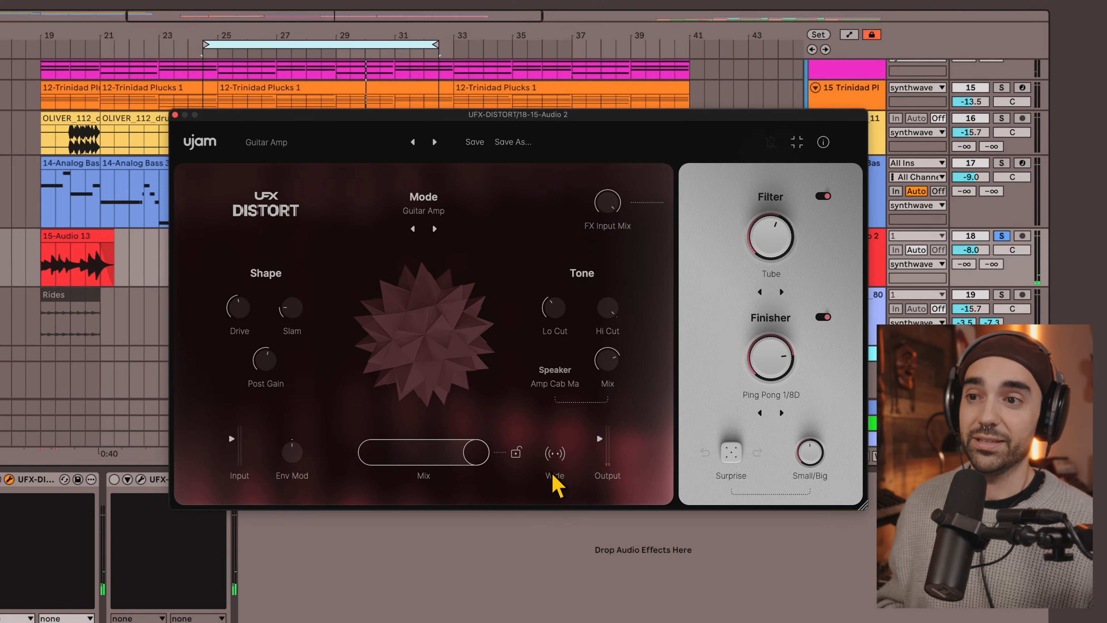
- Audition the Guitar Amp distortion with Wide off and on, and review the Finisher categories while keeping Ping Pong 1/8D
key(space)
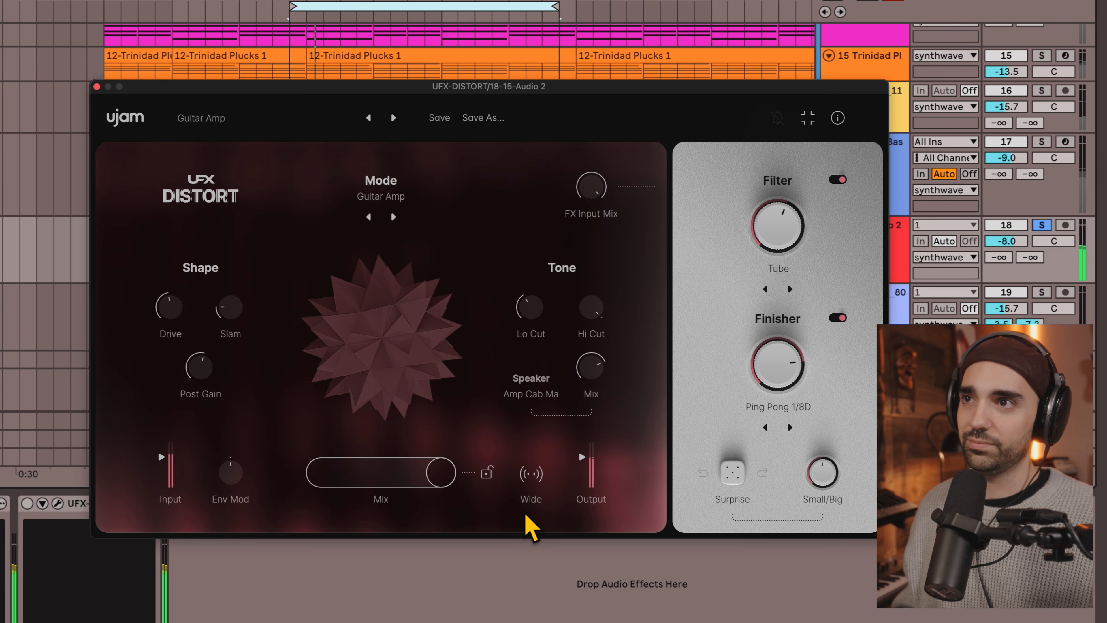
click(534, 479)
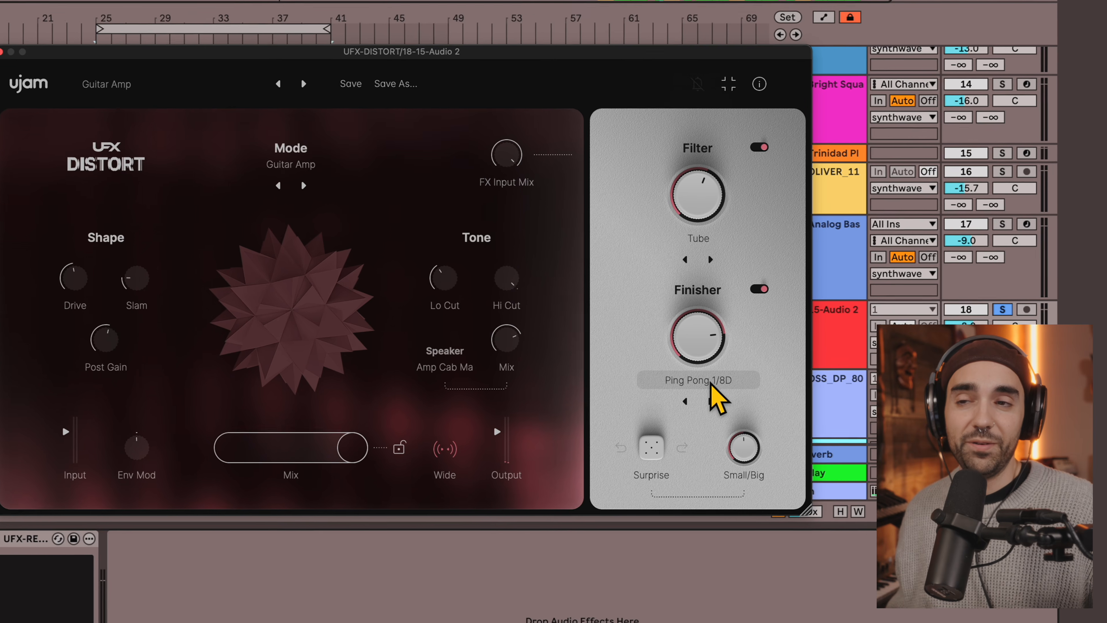
click(757, 378)
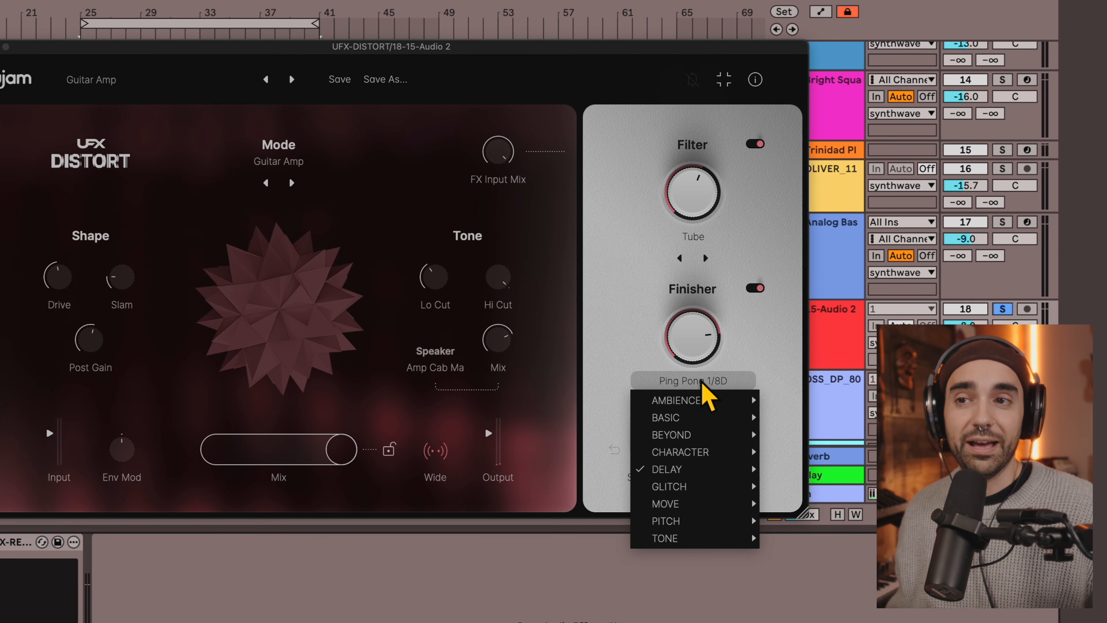
click(826, 484)
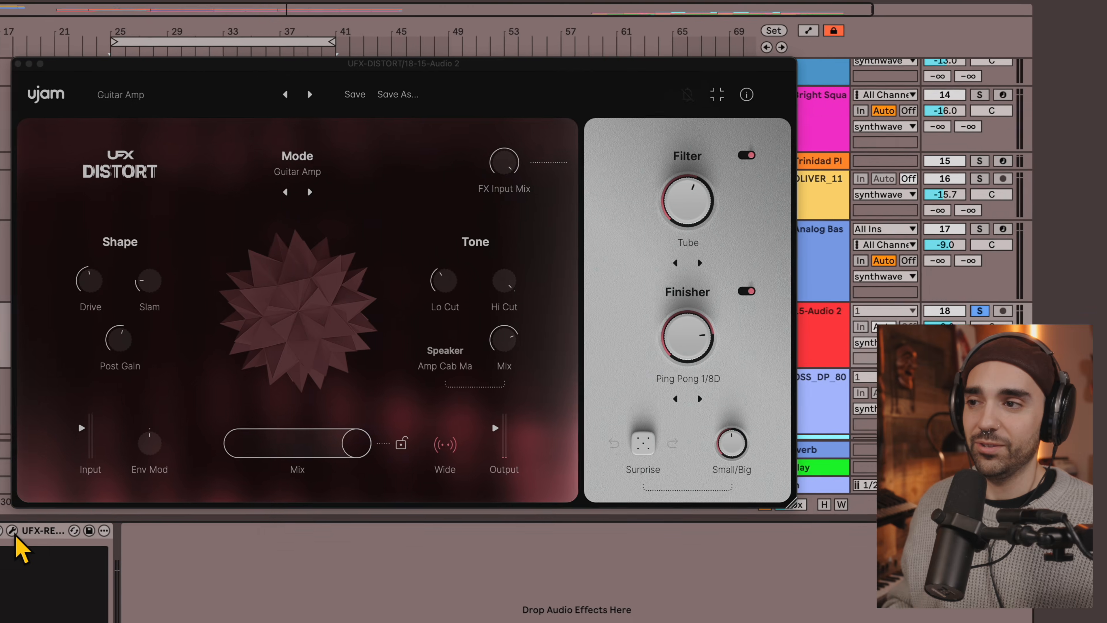
- Open the UFX REVERB effect on the same track, place its window over the distortion, and play the track
click(6, 534)
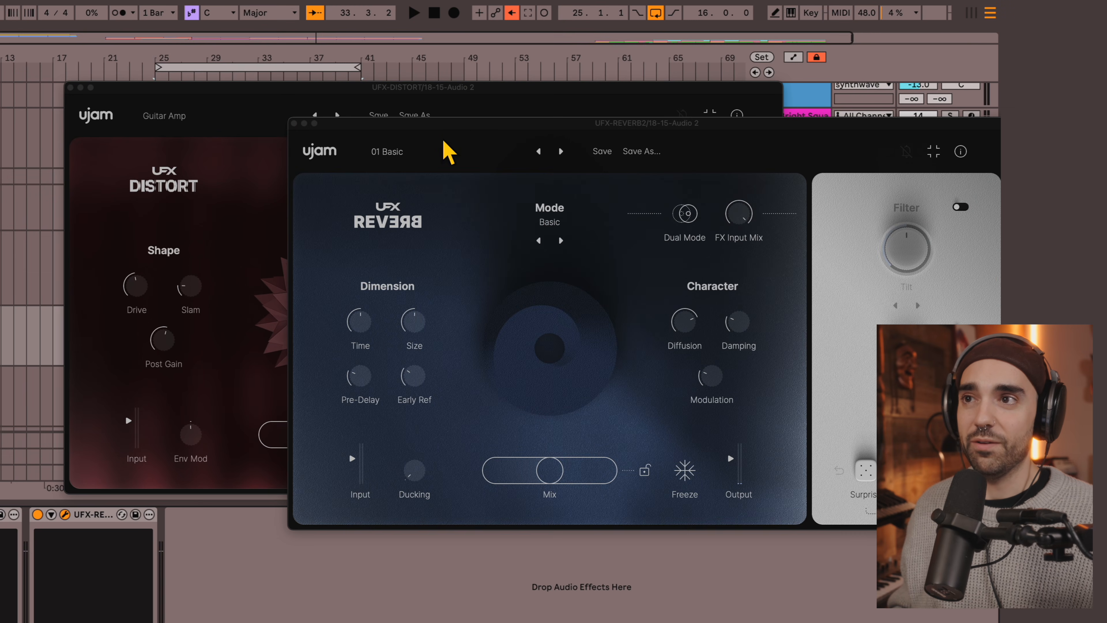
drag(449, 153, 296, 178)
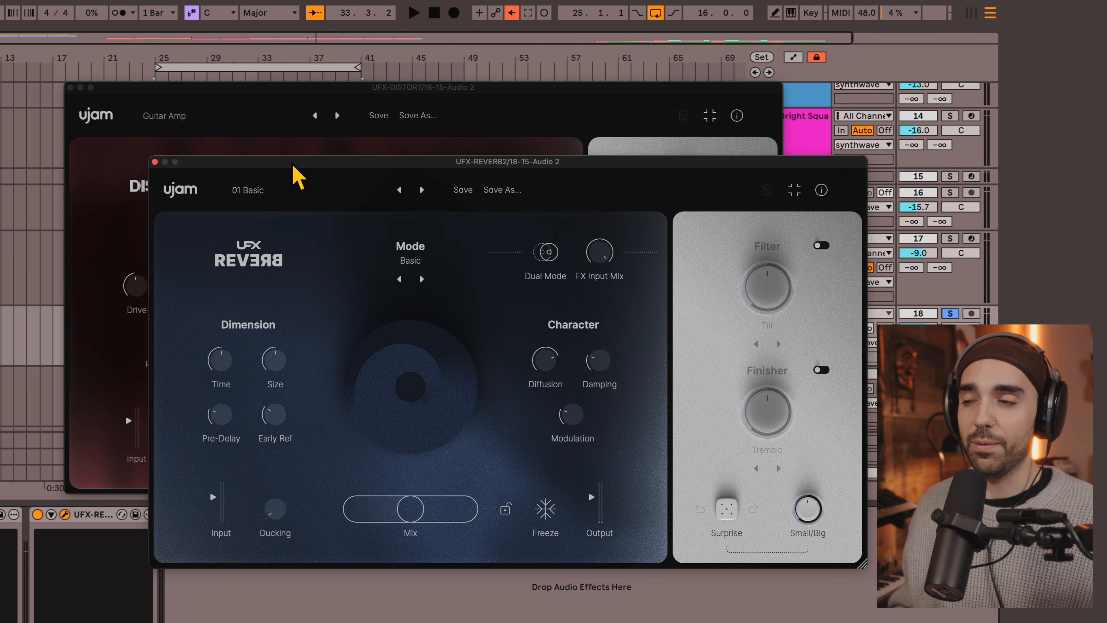
key(space)
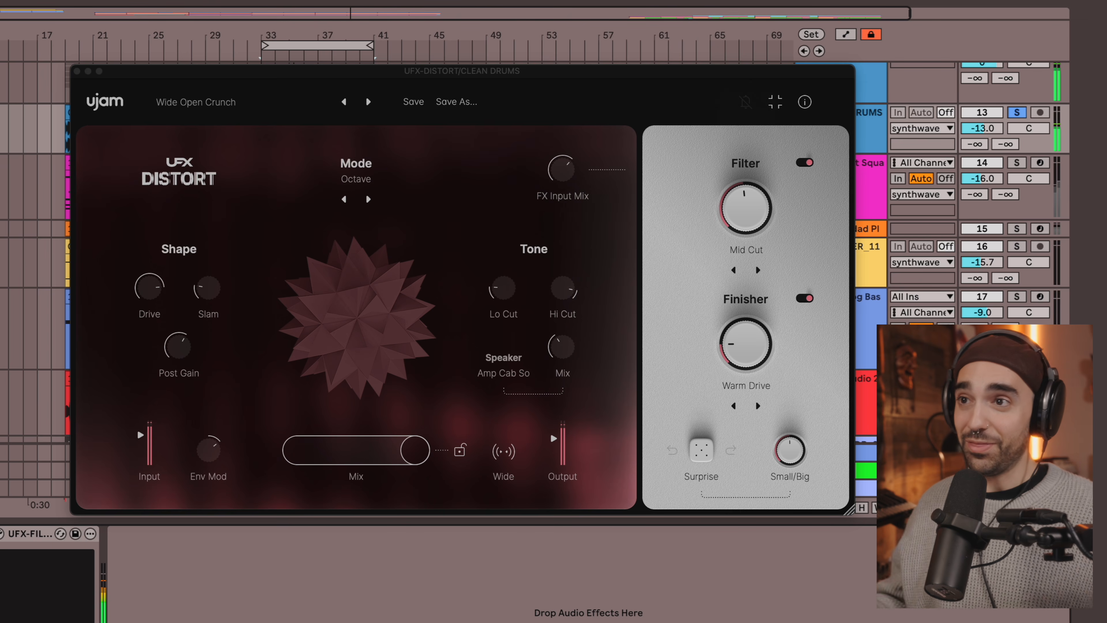
- Review the distortion modes on the clean drums and keep Octave selected
click(358, 183)
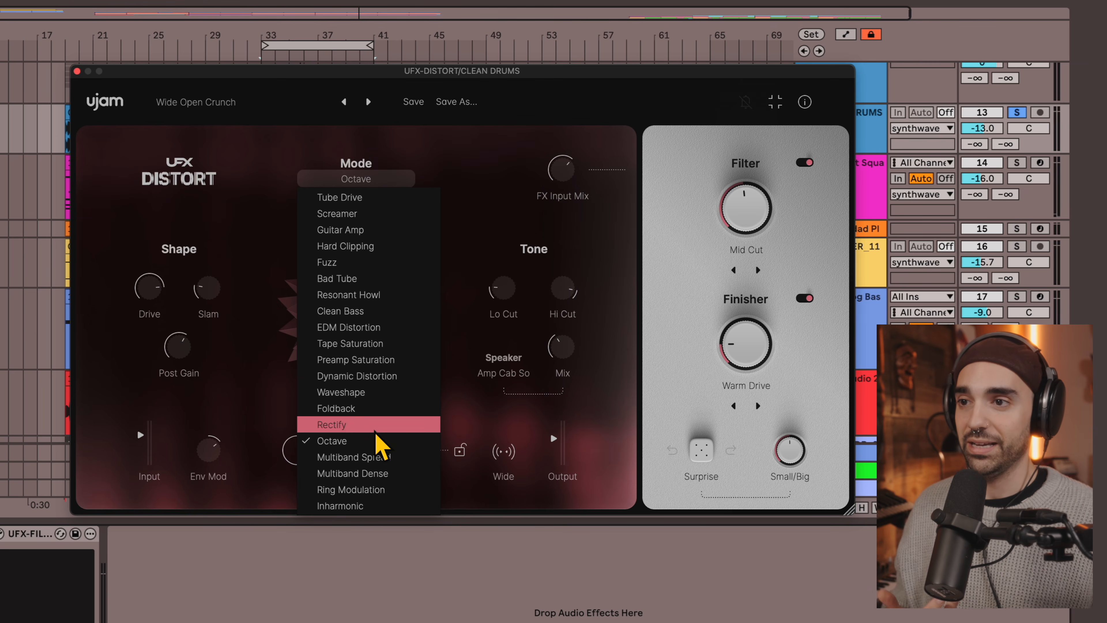
click(370, 447)
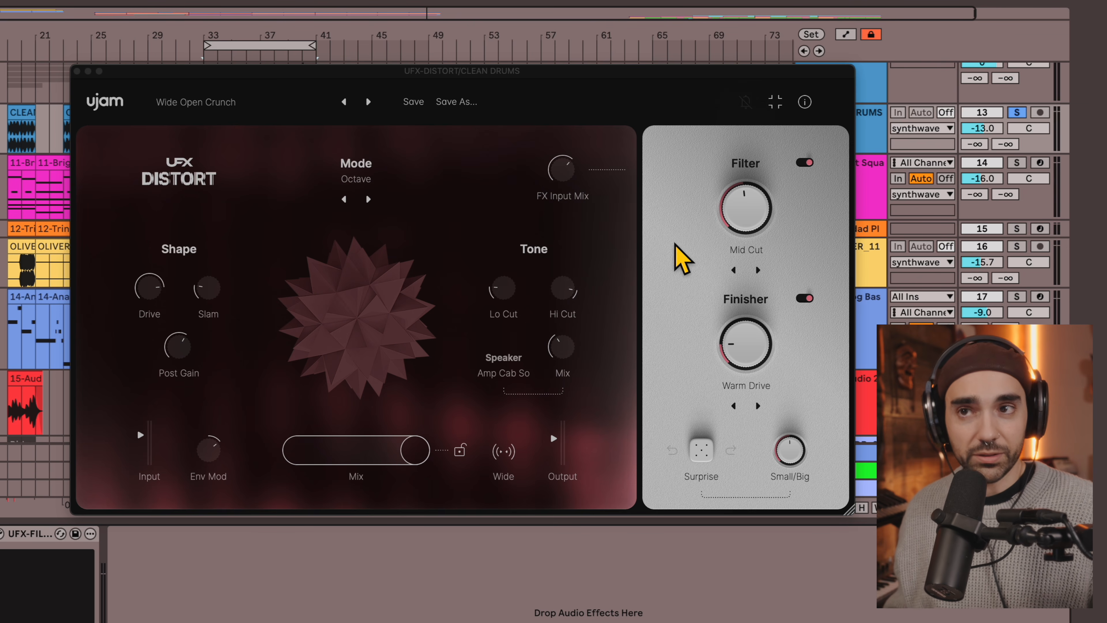
- Review the drum distortion's filter types, keep Mid Cut, and compare the drums with the Filter off and on
click(734, 251)
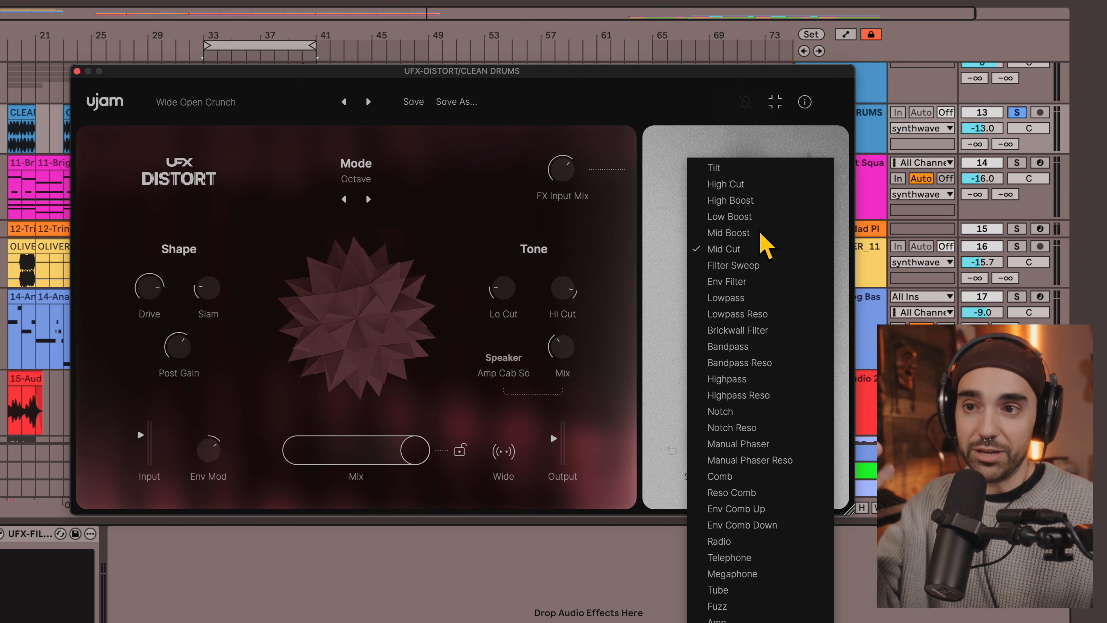
scroll(758, 381, down, 1)
scroll(758, 384, down, 1)
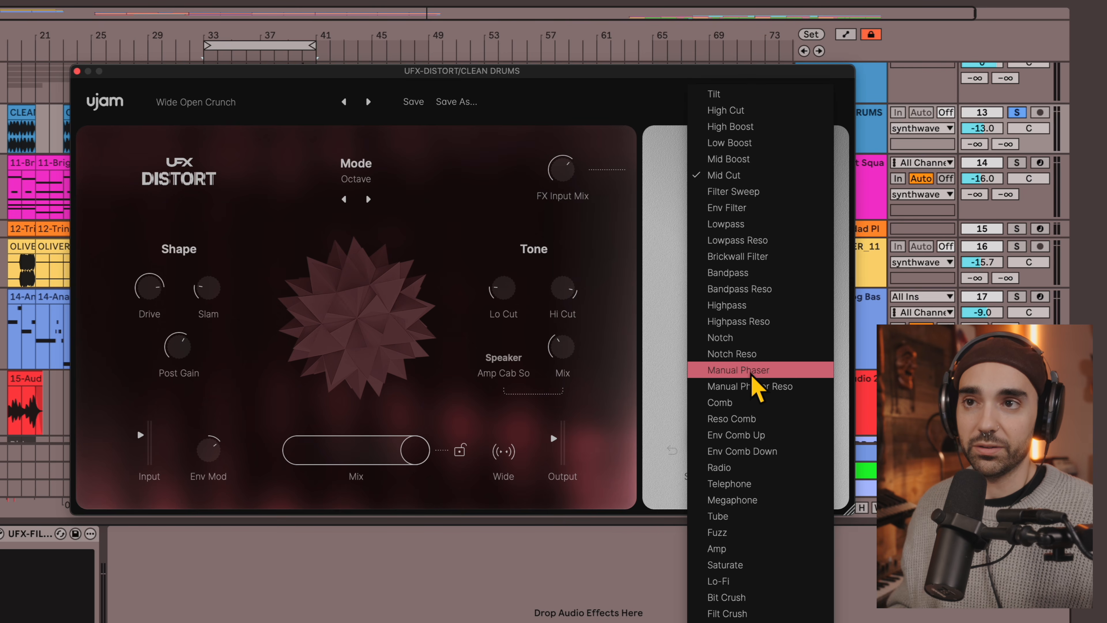
click(747, 181)
mouse_move(754, 218)
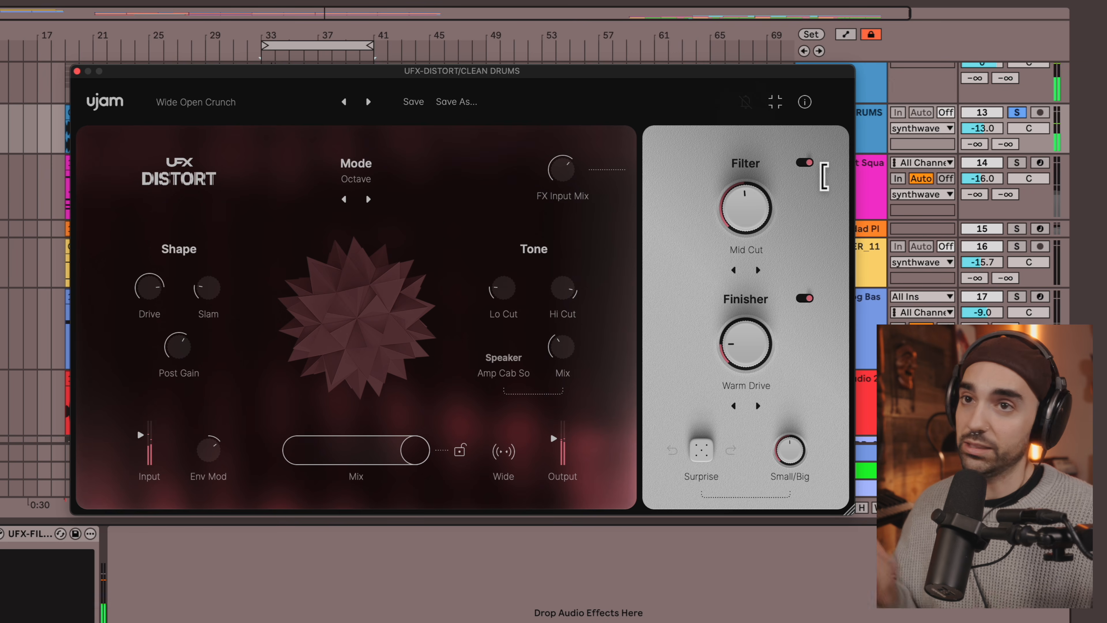
click(807, 162)
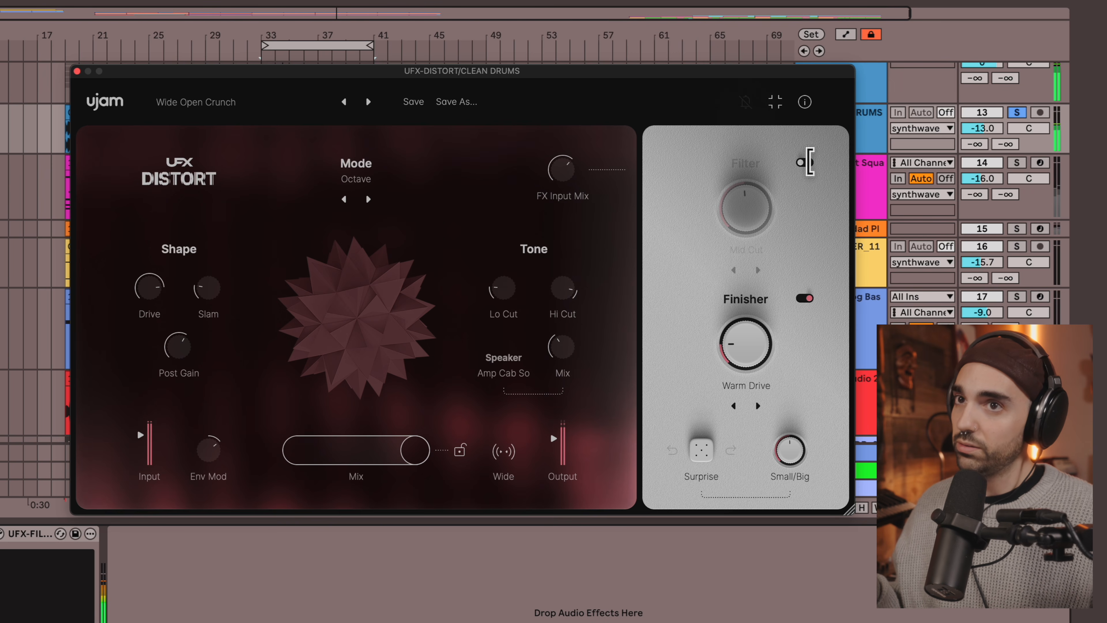
click(807, 162)
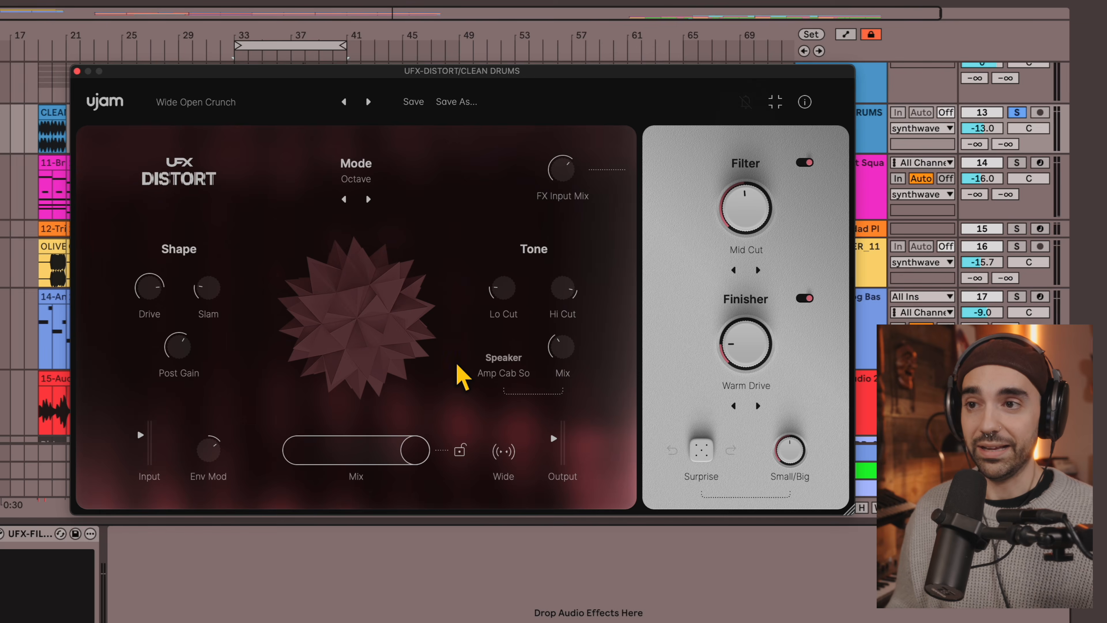
- Audition the drums through the Car, Radio and Bathroom speakers, trying Bathroom at 87 % Mix, and return to Amp Cab So
click(494, 372)
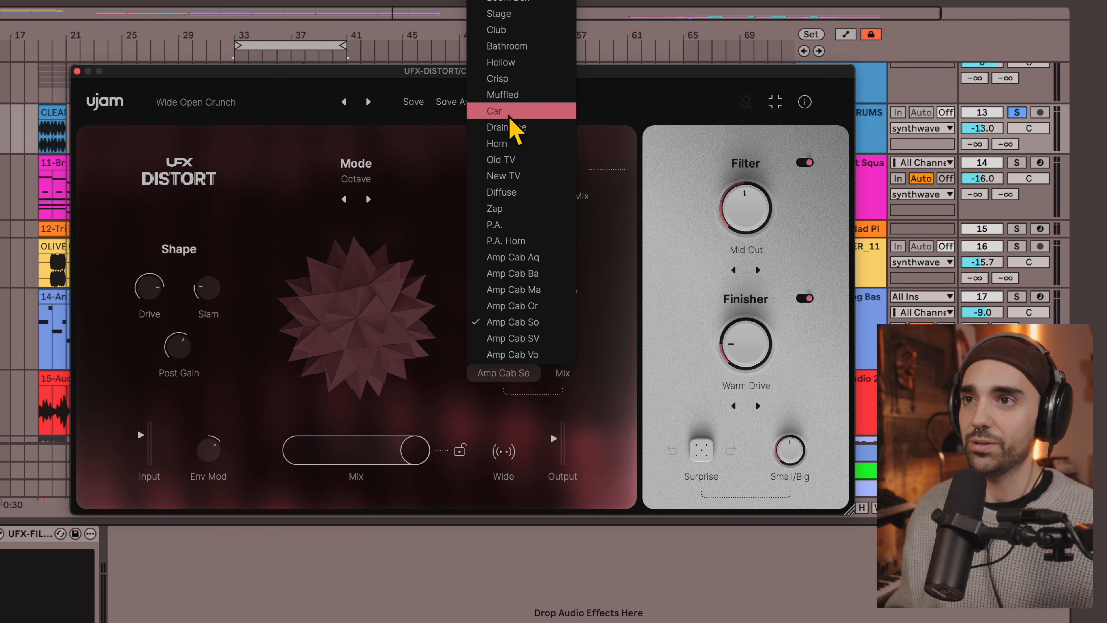
click(522, 112)
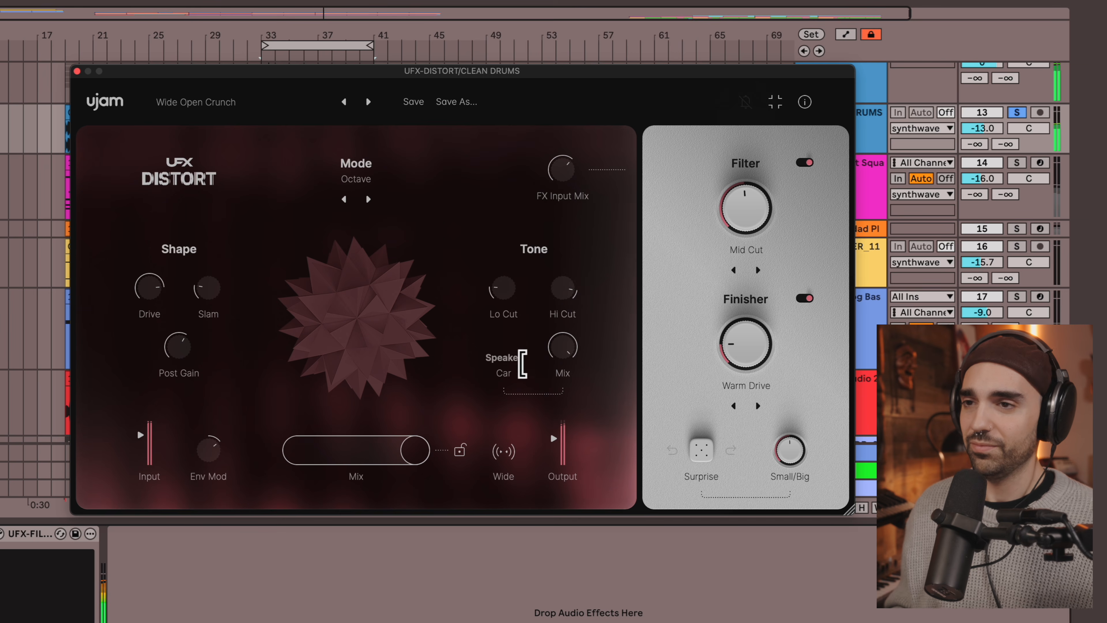
click(497, 372)
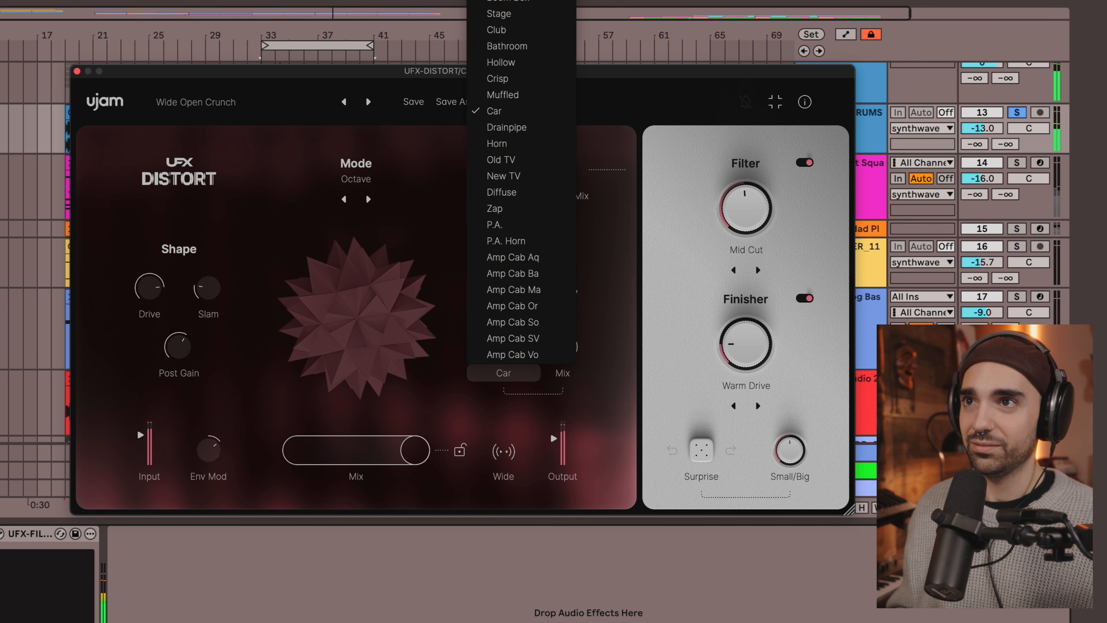
click(517, 2)
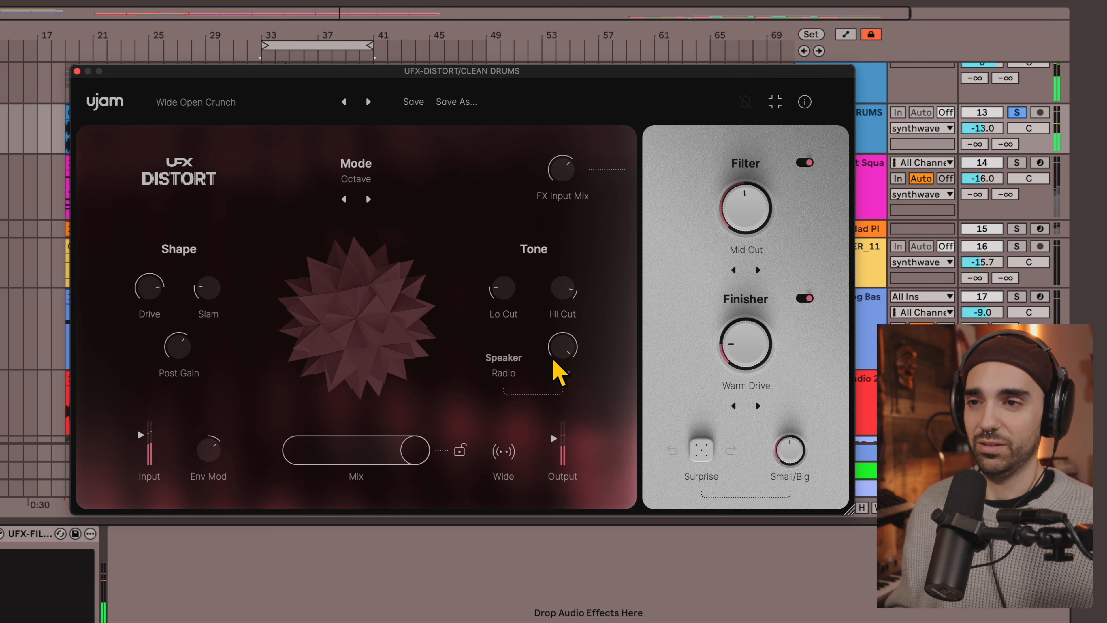
click(497, 385)
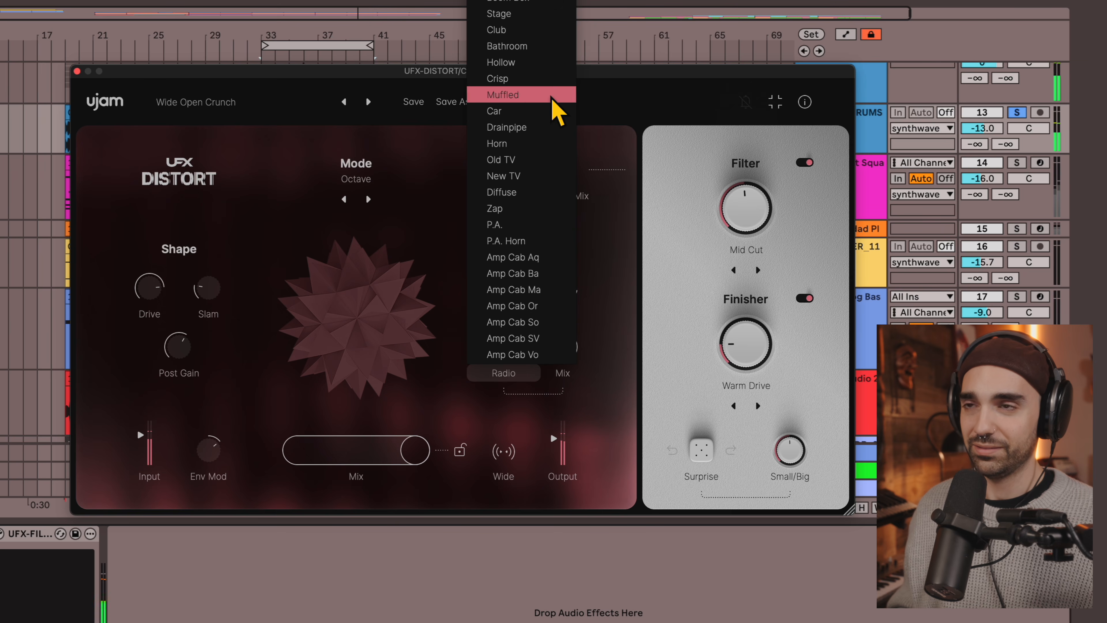
click(538, 48)
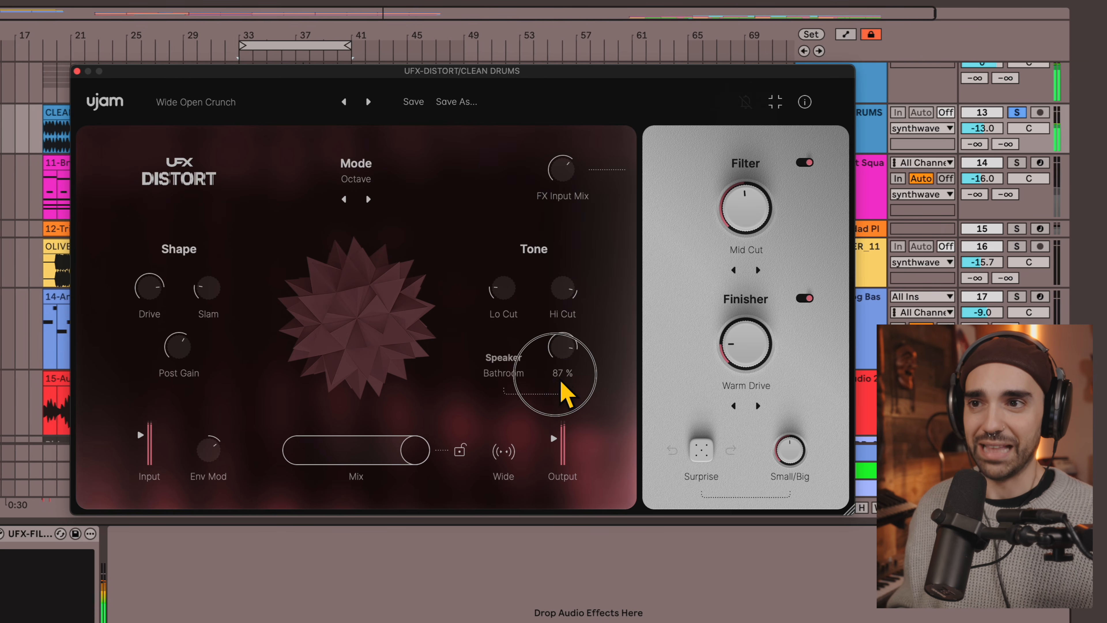
click(527, 385)
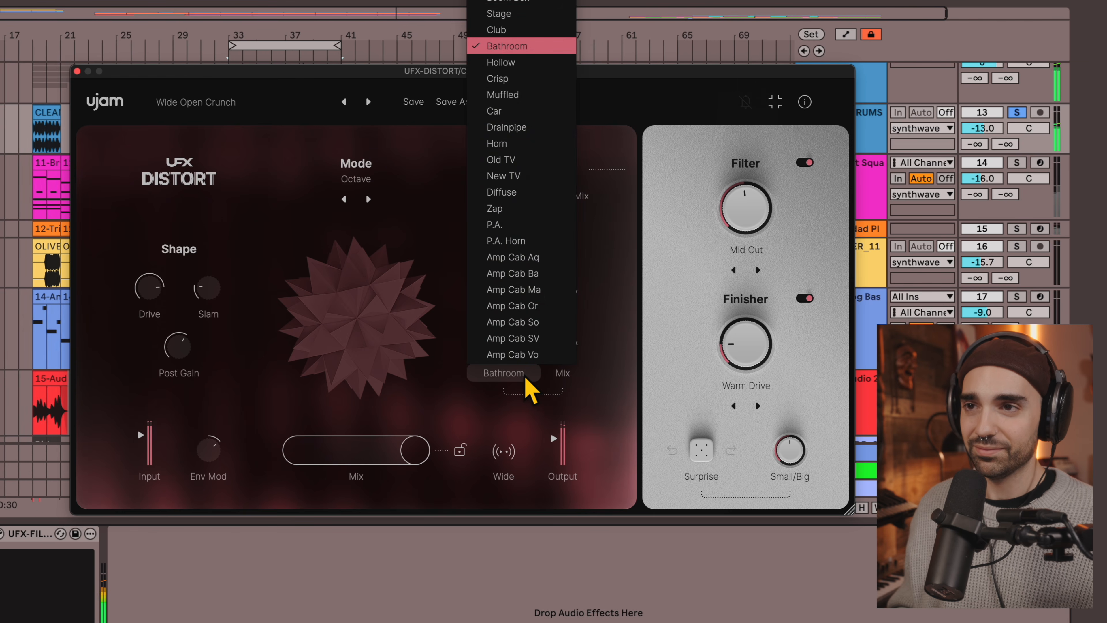
click(527, 274)
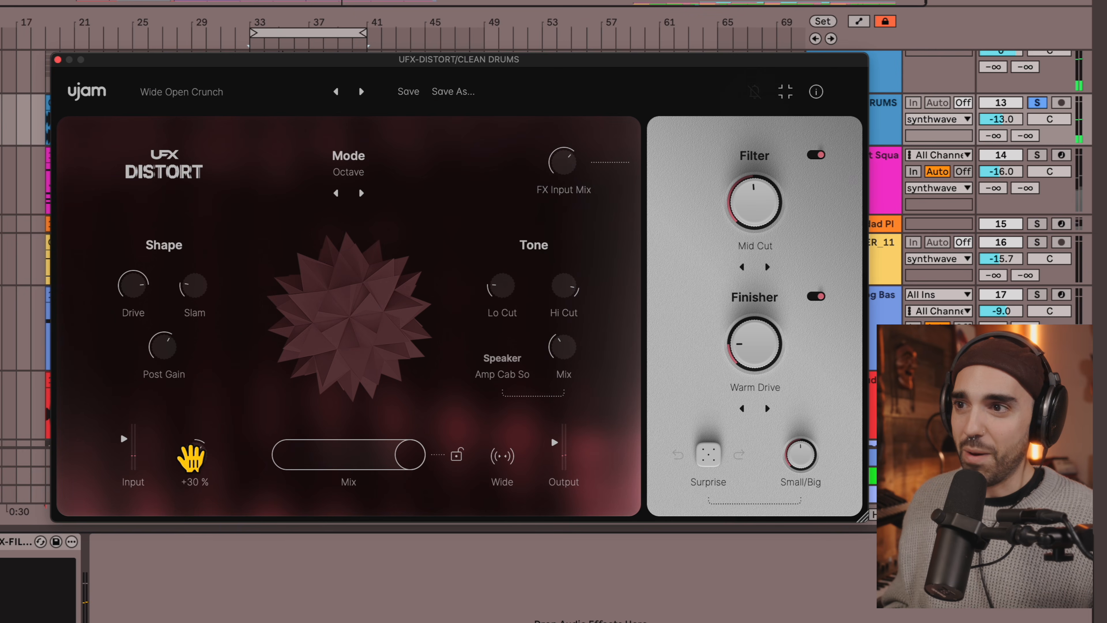
- Adjust the Env Mod amount of the drum distortion
mouse_move(193, 460)
mouse_down()
mouse_move(190, 543)
mouse_move(183, 456)
mouse_up()
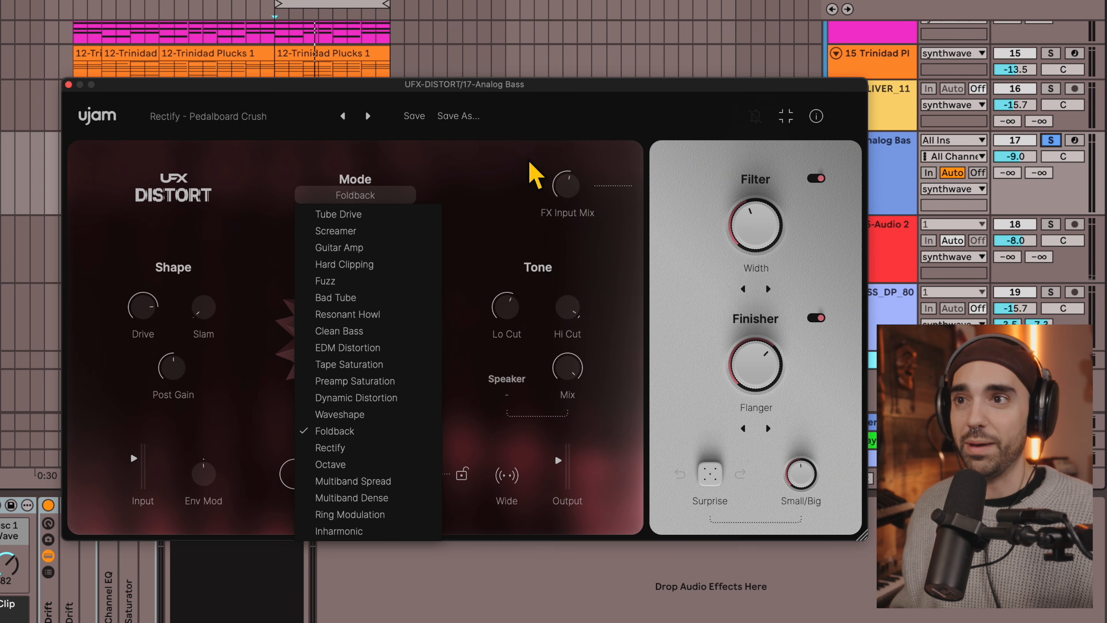
- Keep Foldback as the analog bass distortion mode, play the bass, and switch off its Flanger Finisher
click(553, 206)
key(space)
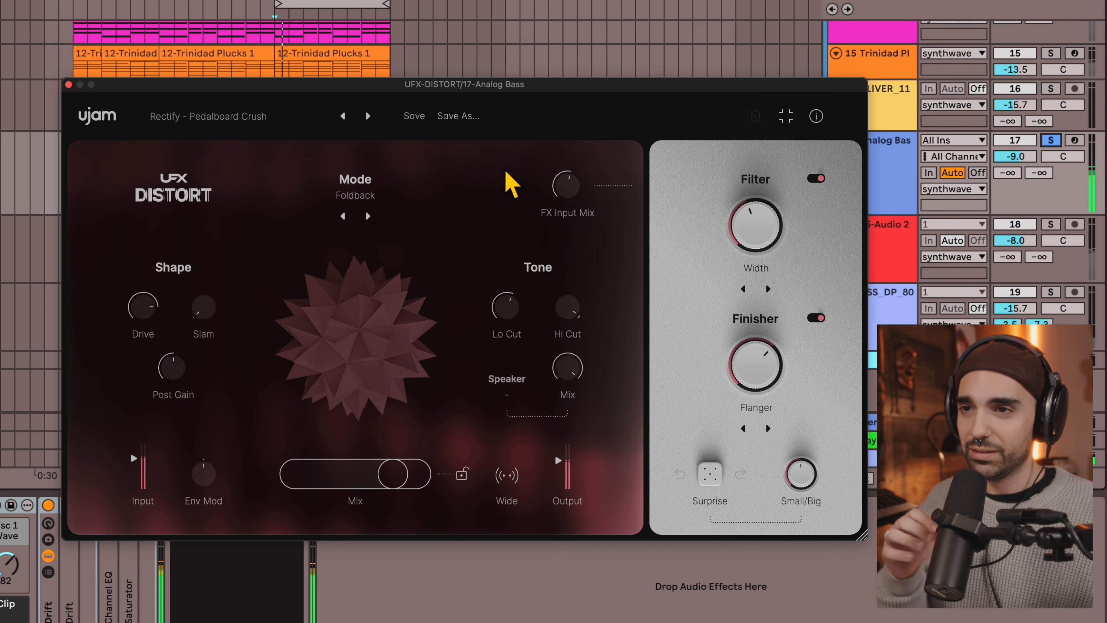
mouse_move(743, 375)
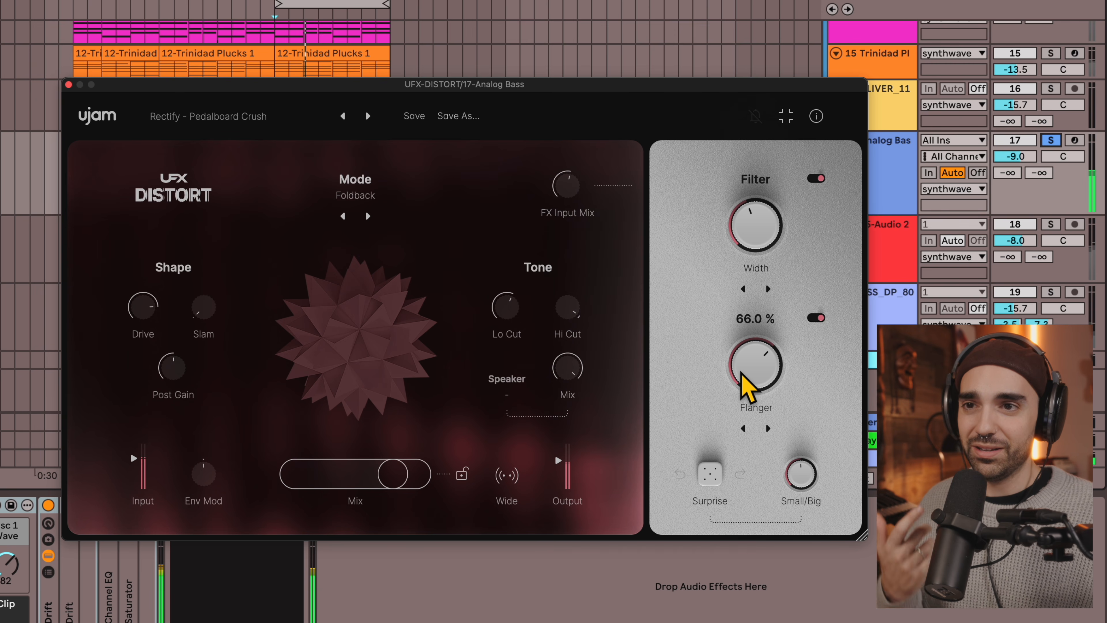
click(816, 318)
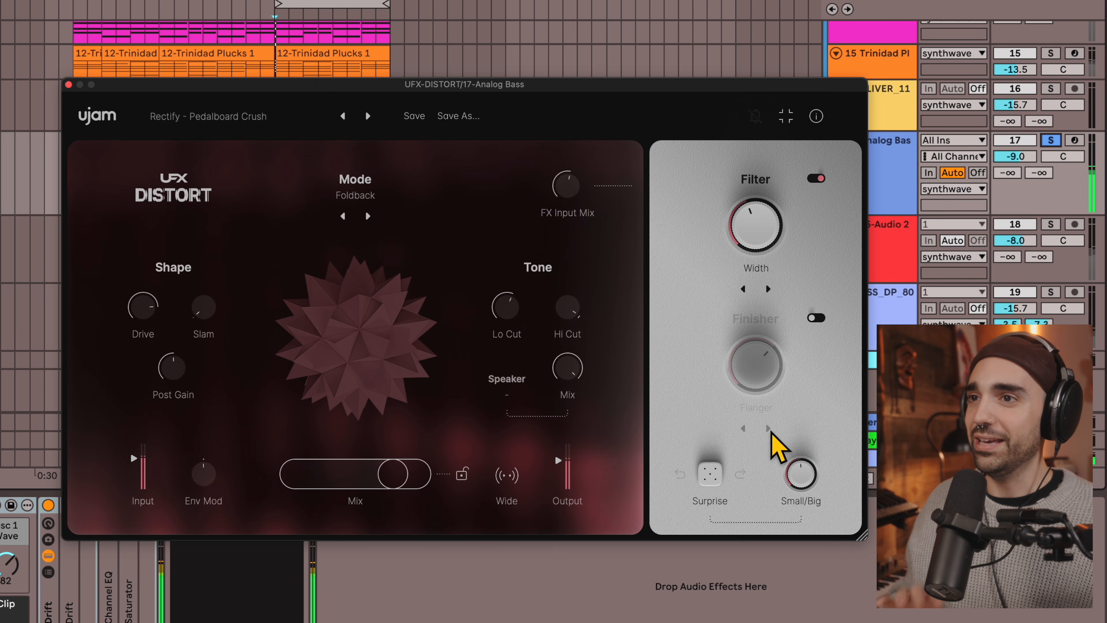
- Compare the bass with the distortion Mix at 0 % and raised, and settle the Mix at 78 %
drag(405, 488, 226, 479)
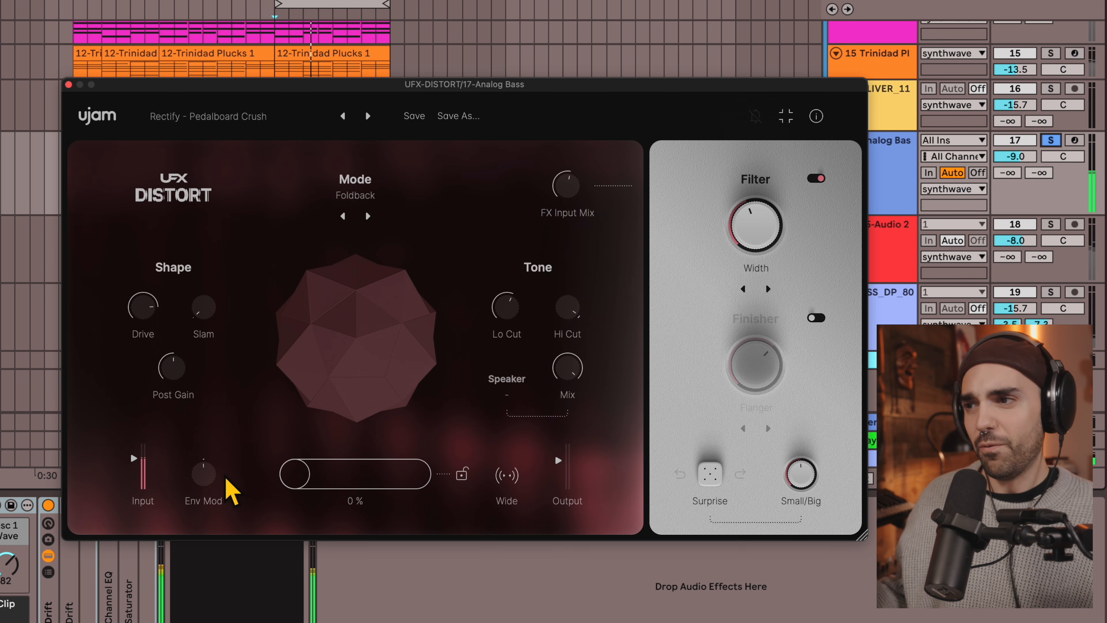
mouse_move(299, 489)
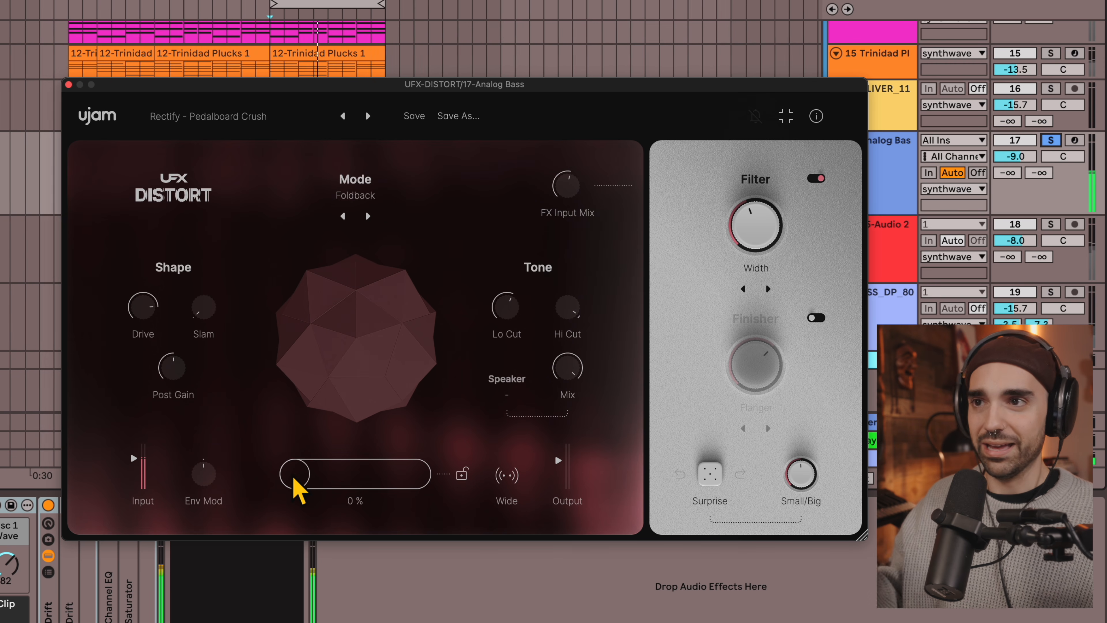
drag(301, 484, 452, 492)
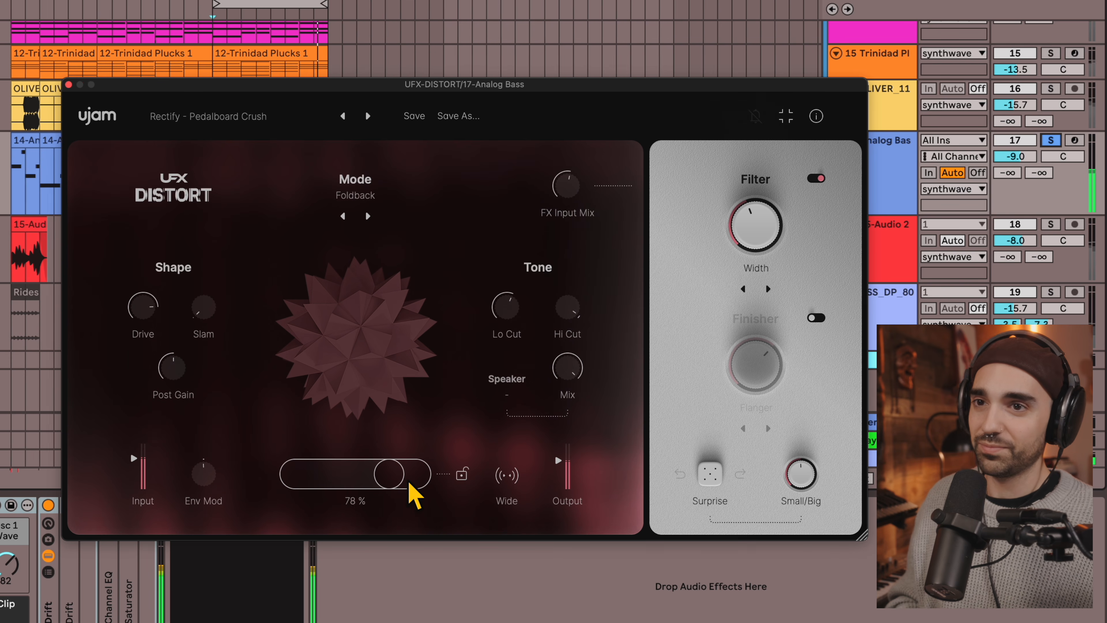
- Switch the bass distortion's Finisher back on with Flanger at 68.2 %
drag(407, 487, 411, 487)
click(815, 318)
drag(767, 376, 769, 374)
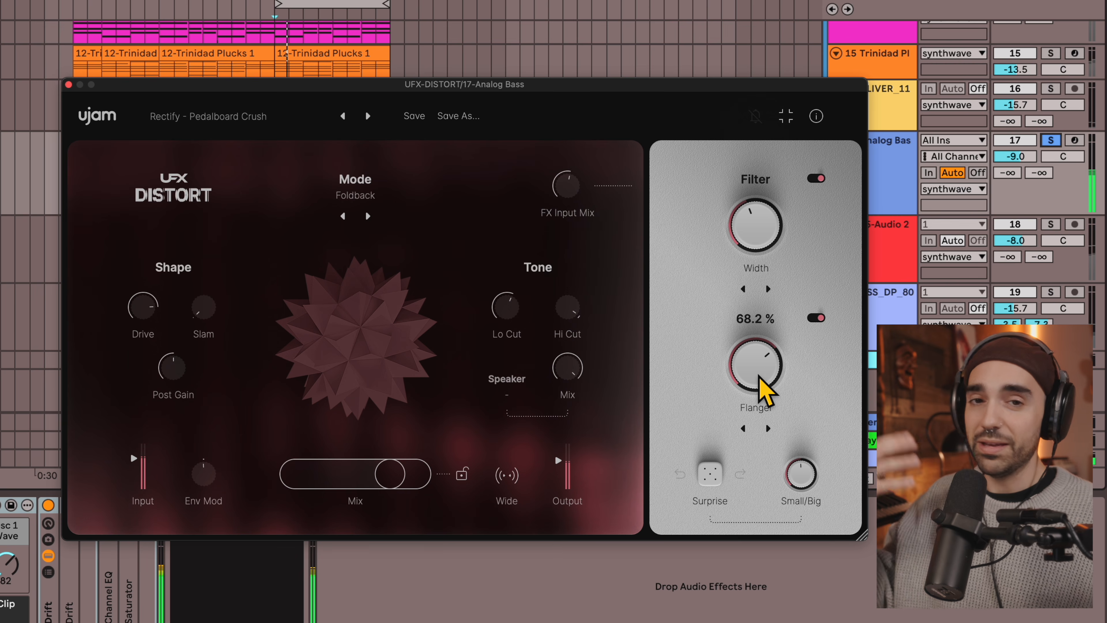
- Unsolo the analog bass and compare it in the full mix with the distortion Mix lowered to minimum and raised again
click(1054, 143)
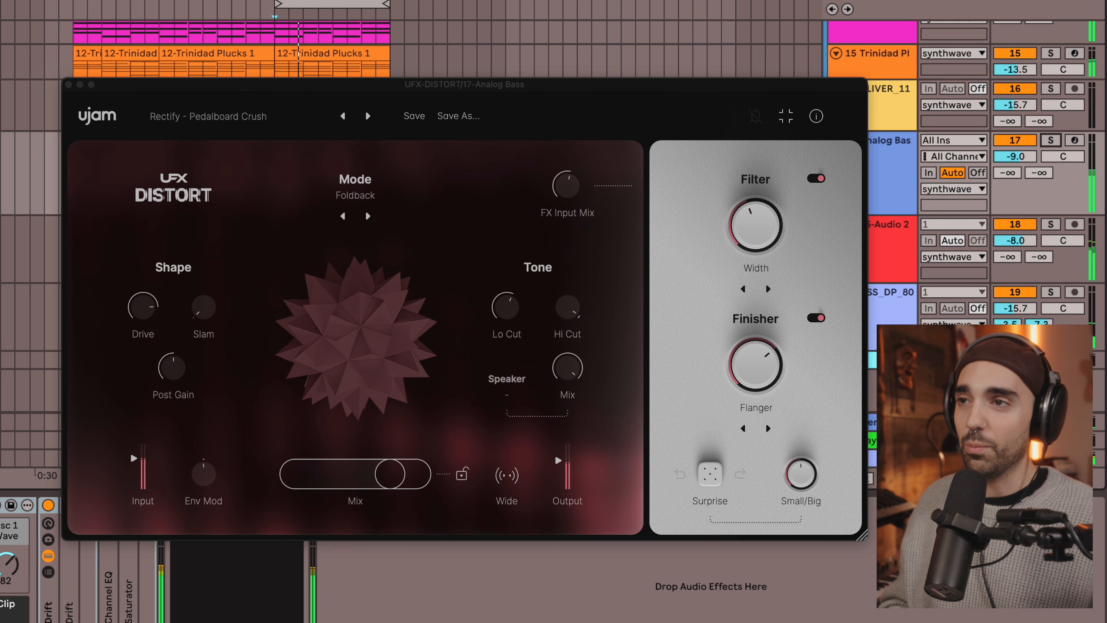
click(401, 487)
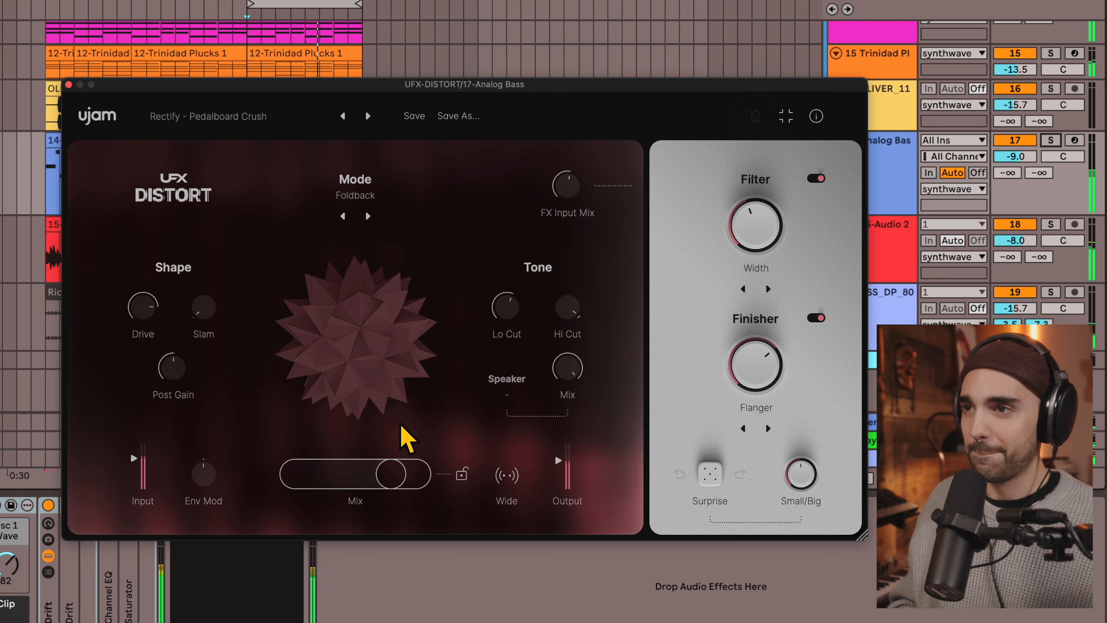
click(306, 481)
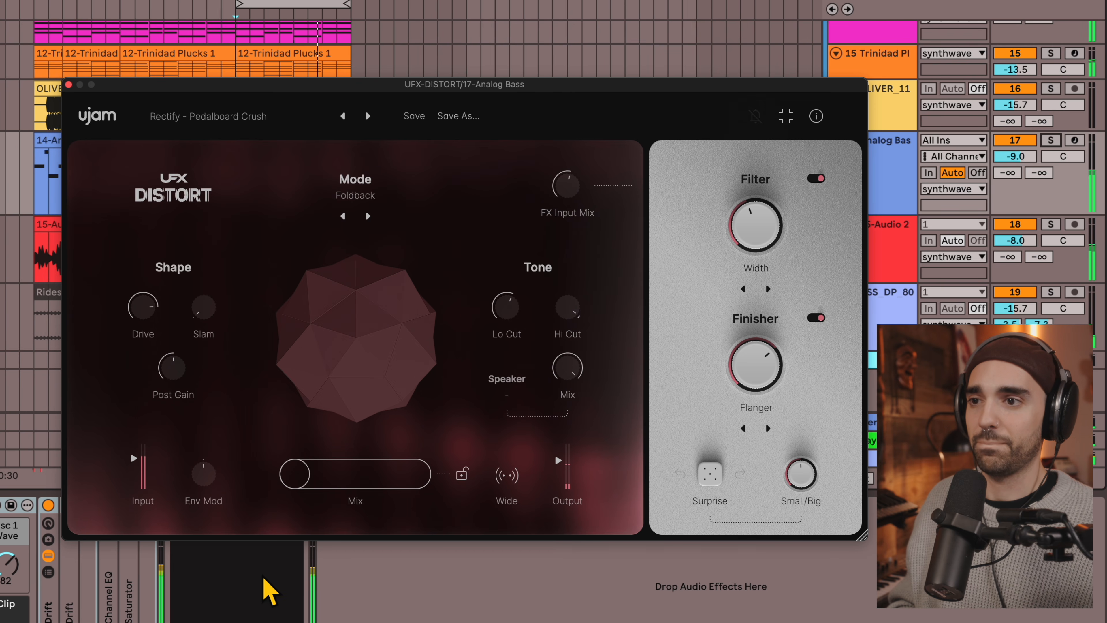
drag(301, 480, 477, 485)
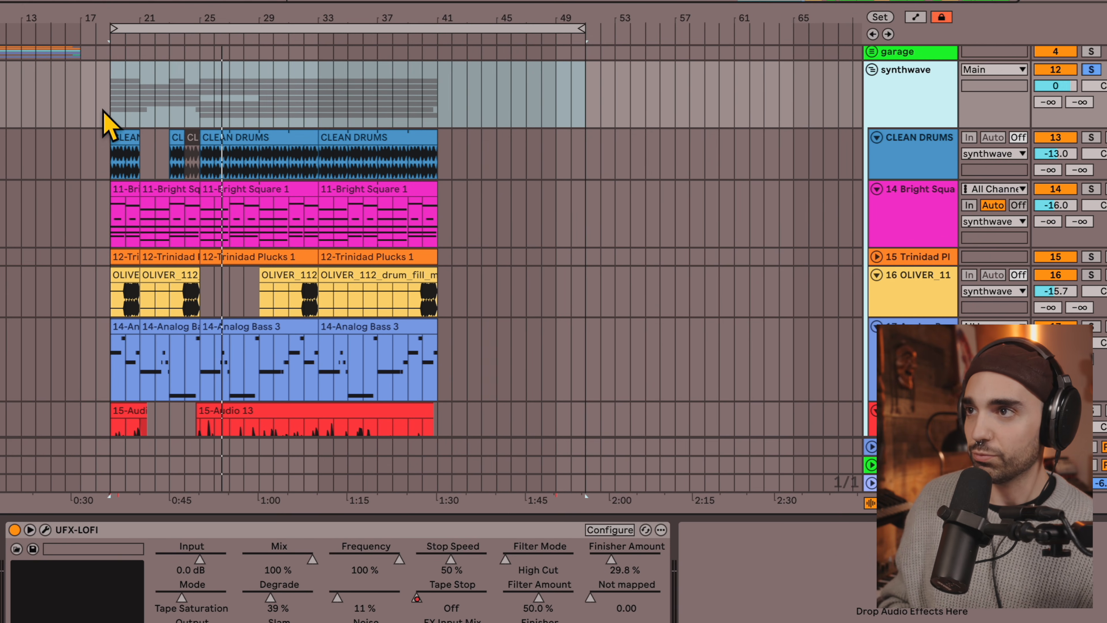
- Audition the Tape Stop of the UFX LOFI on the synthwave group and switch it off
click(104, 112)
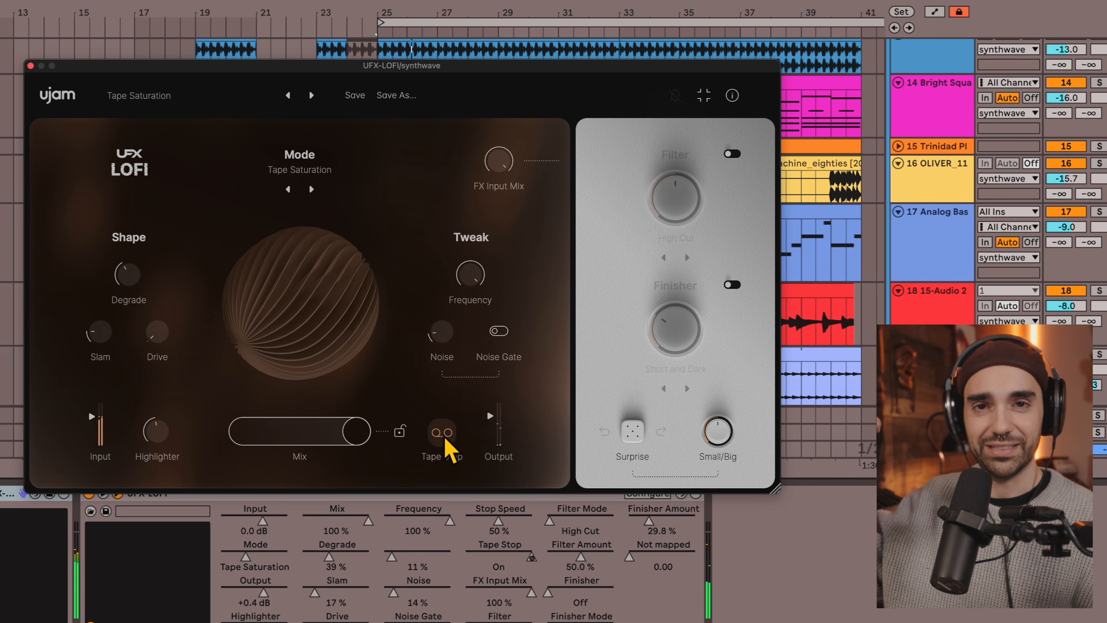
click(445, 439)
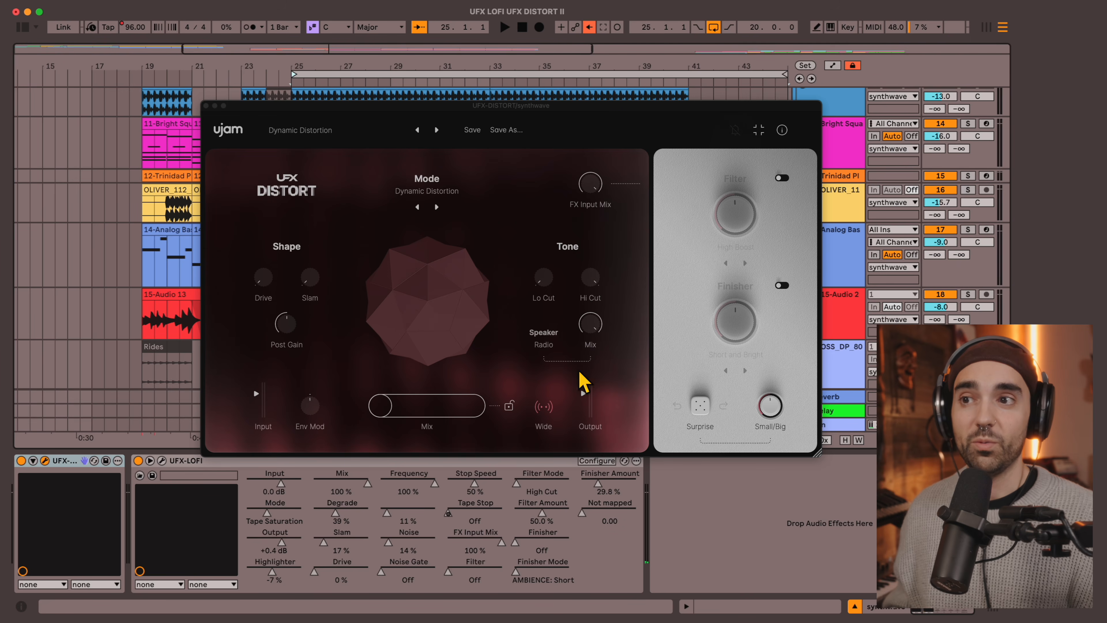
- Audition Dynamic Distortion with the Radio speaker on the synthwave group at 100 % Mix during playback, and pull the Mix fully down
drag(381, 407, 512, 419)
click(478, 413)
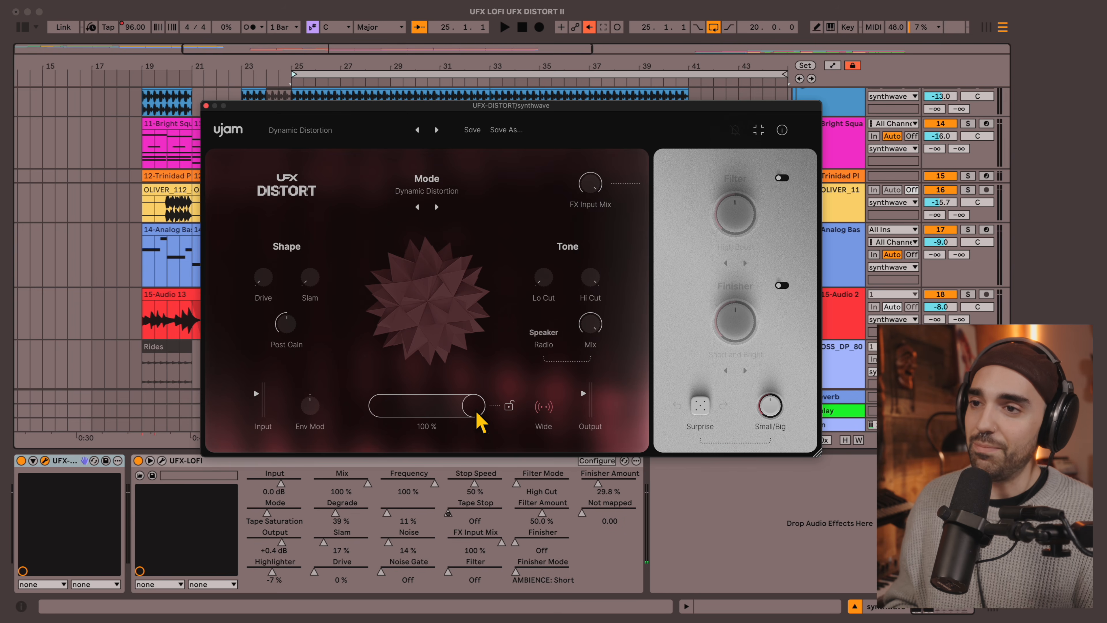
key(space)
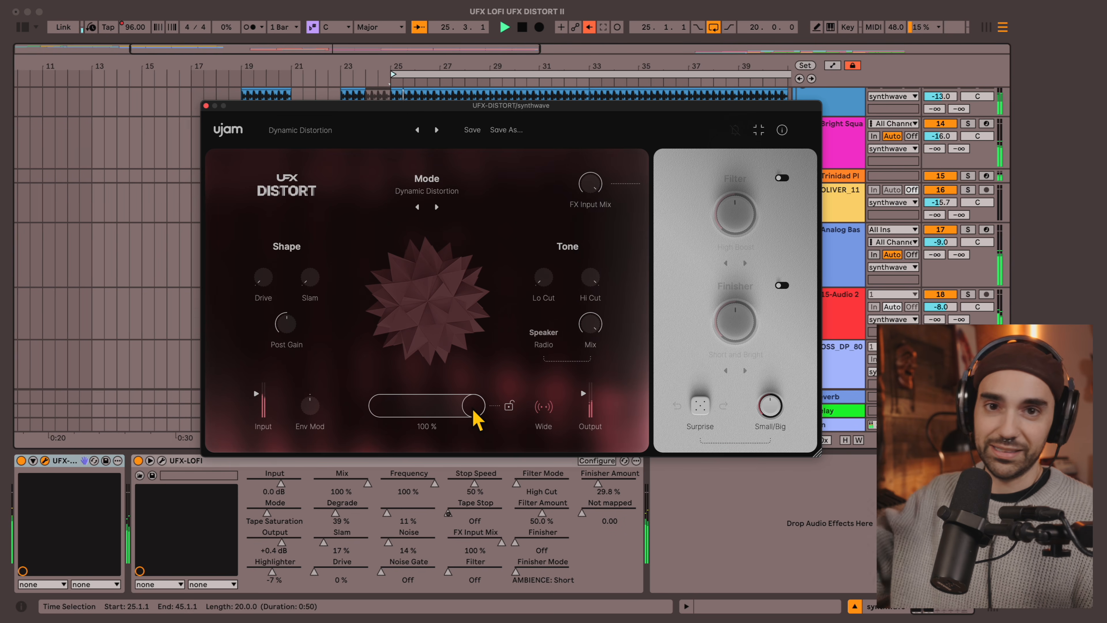
click(474, 412)
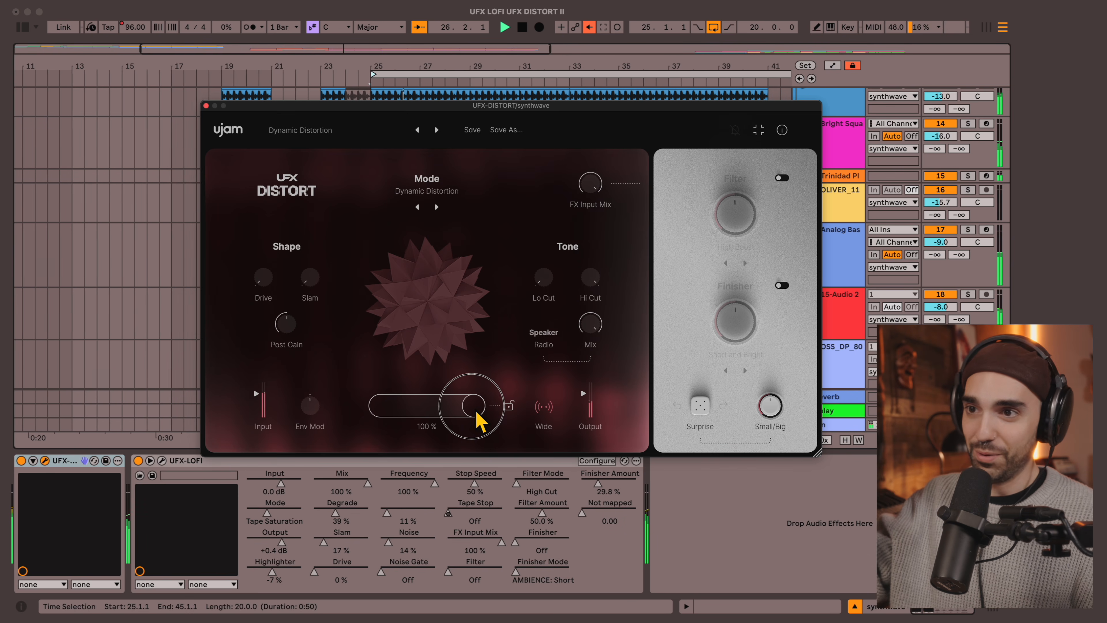
click(476, 413)
drag(475, 413, 316, 415)
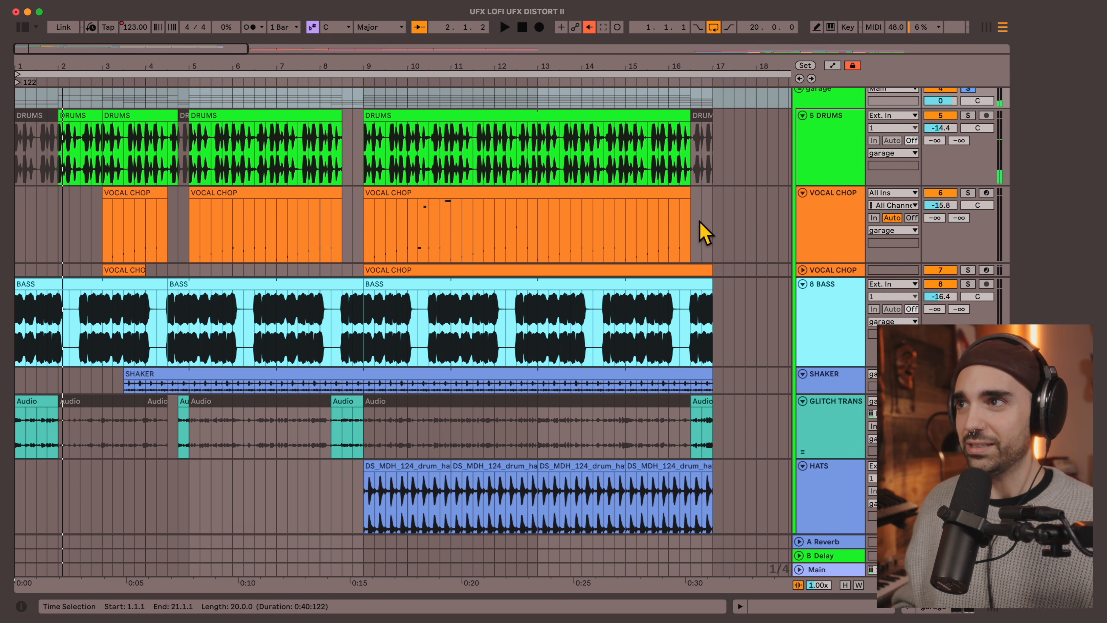
- Activate the opening drum clip in place of the glitch transition clip, play the garage intro, and restore both clips' original states
click(29, 114)
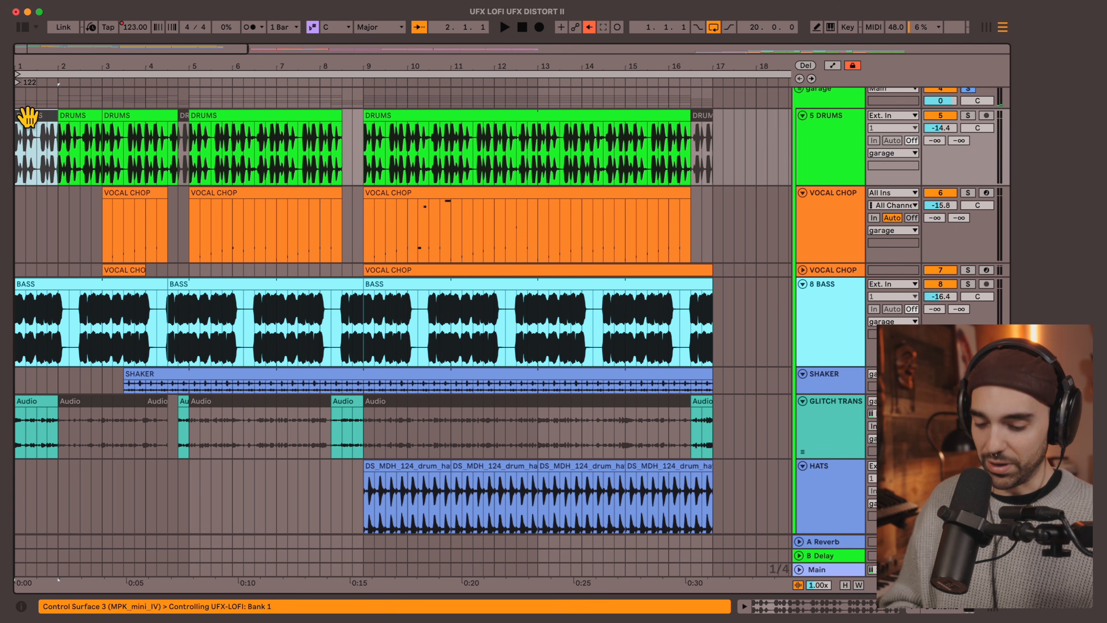
click(39, 402)
key(space)
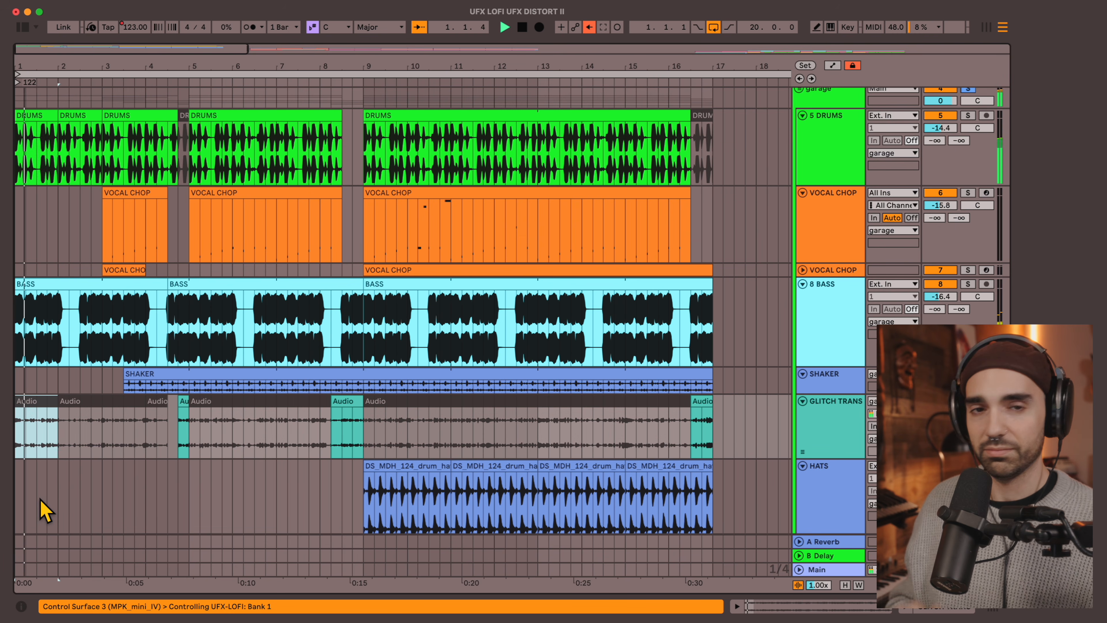
key(space)
click(30, 115)
click(44, 445)
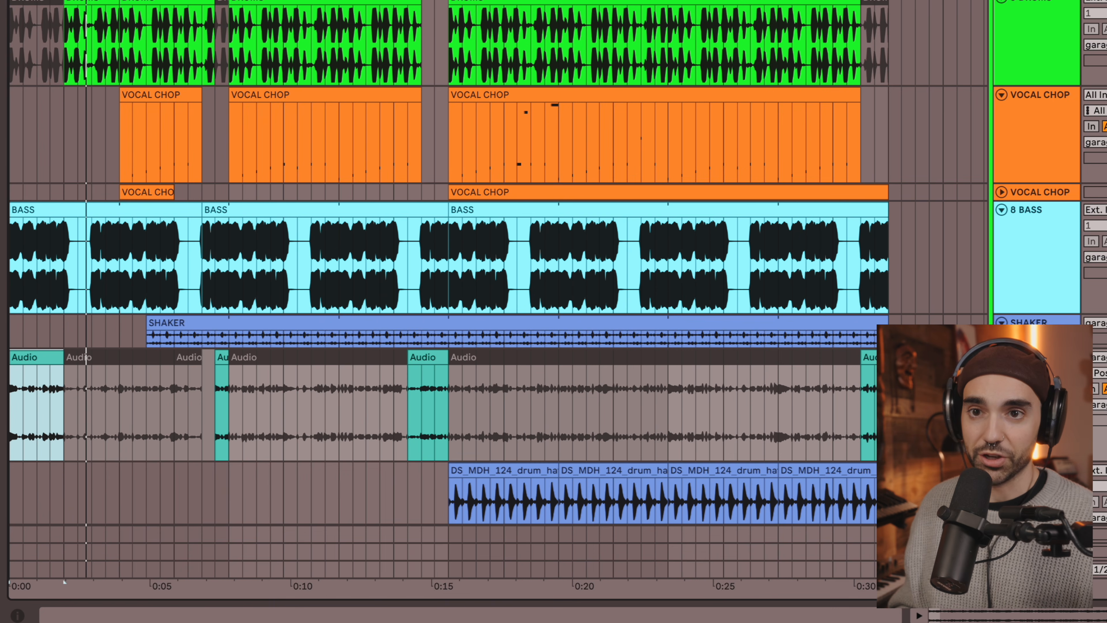
- Extend the opening glitch transition clip to 4.2.1, play it, and undo the extension
drag(64, 359, 188, 359)
key(space)
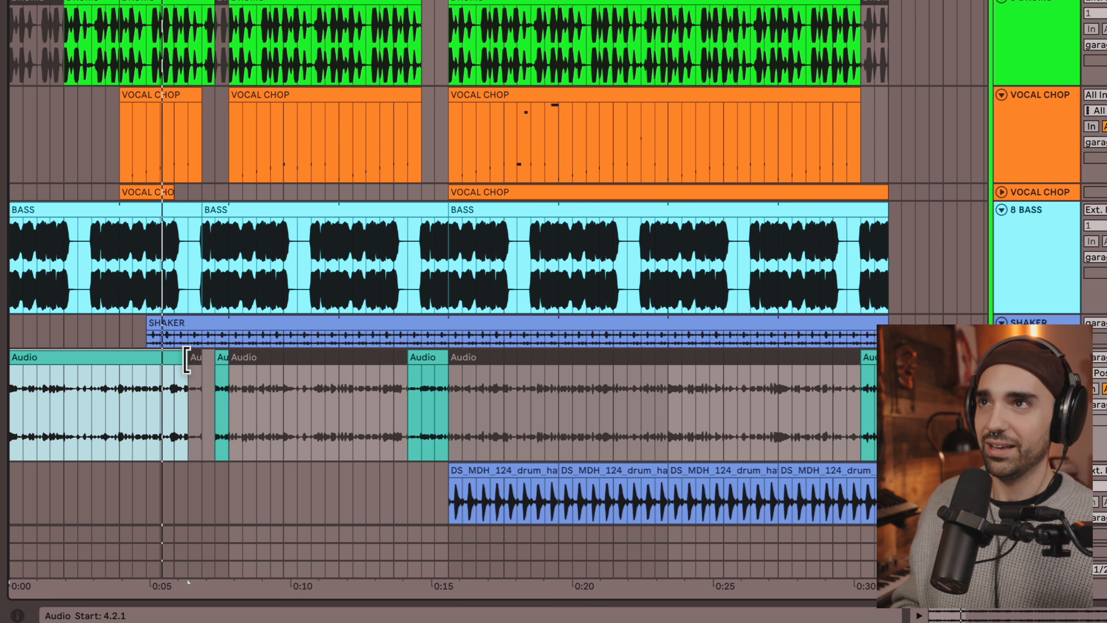
key(super+z)
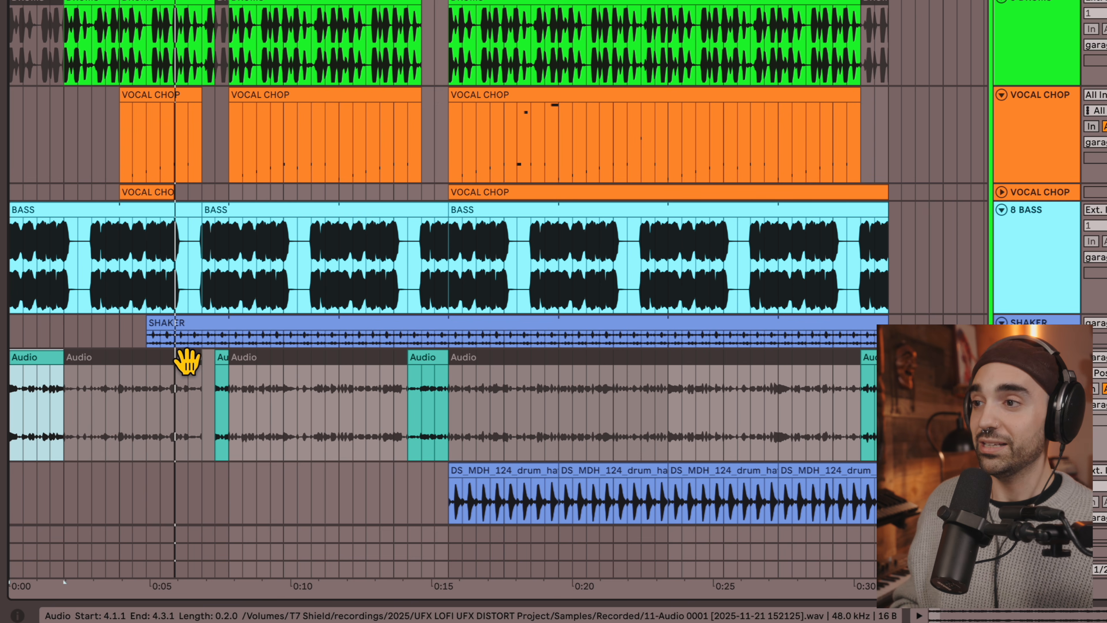
key(super+z)
- Play the end of the garage arrangement through the closing glitch transition around bar 16
click(808, 424)
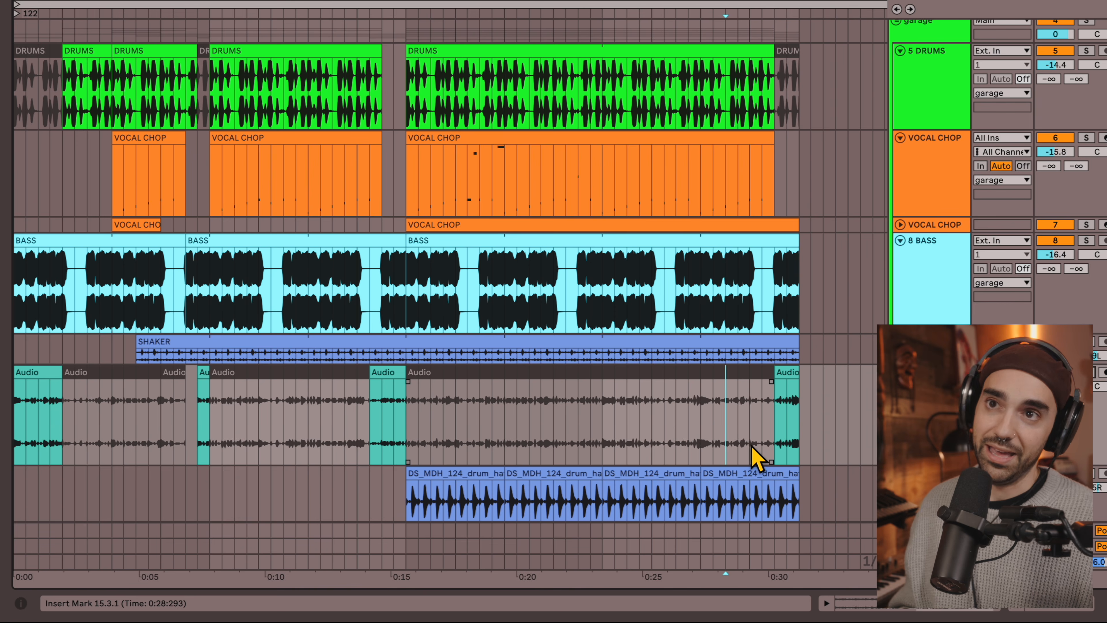
scroll(753, 456, right, 10)
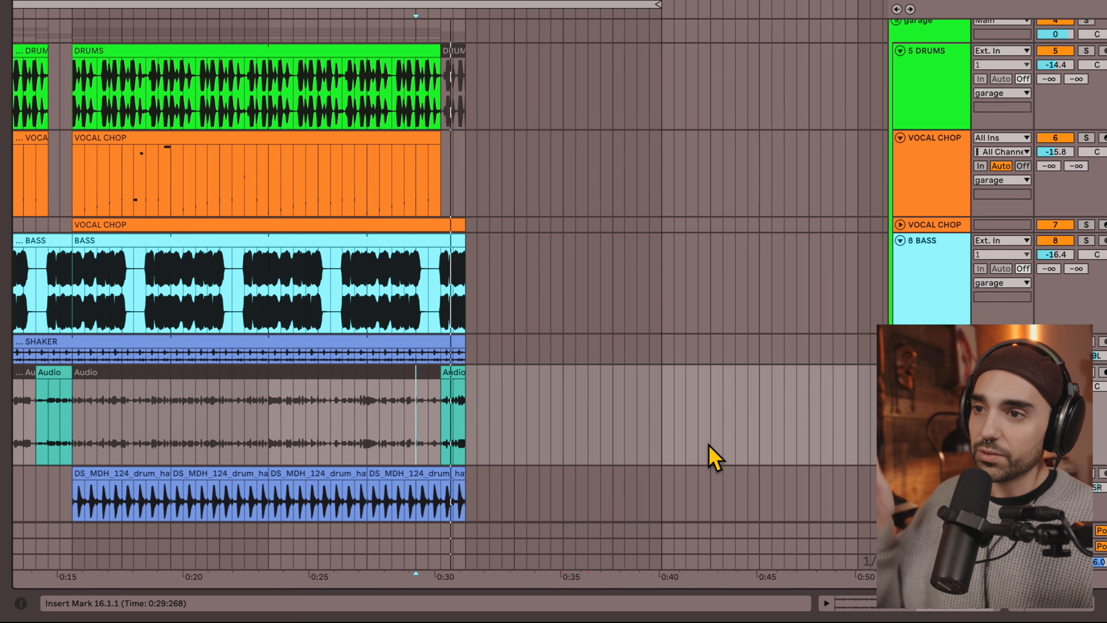
scroll(710, 446, left, 10)
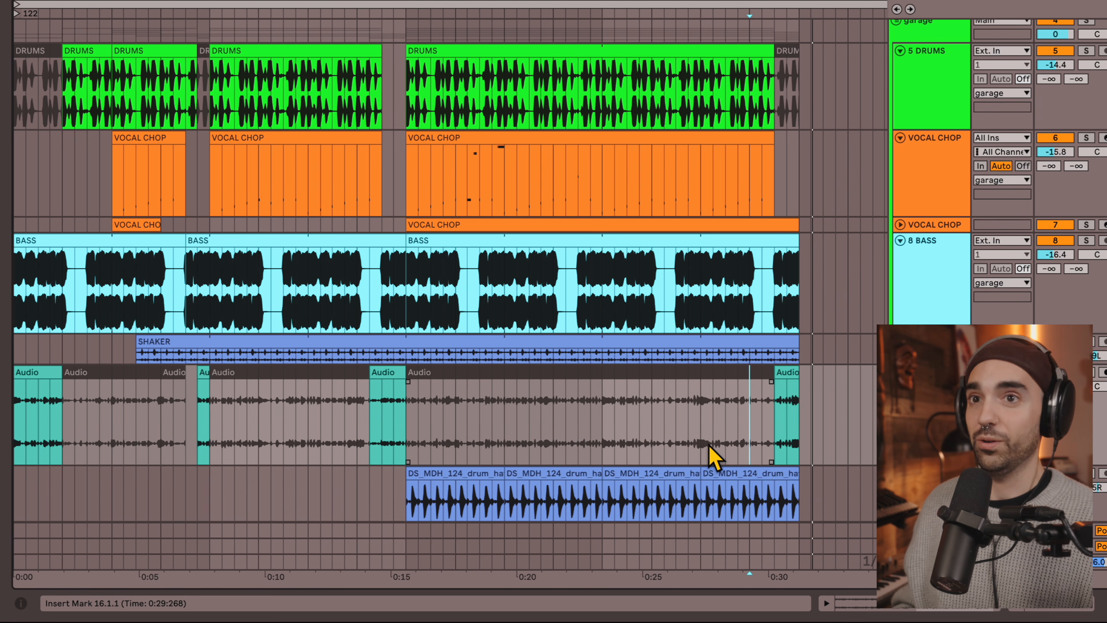
- Open the first UFX LOFI on the garage group and review its Mode options, keeping Dropouts
scroll(929, 133, up, 3)
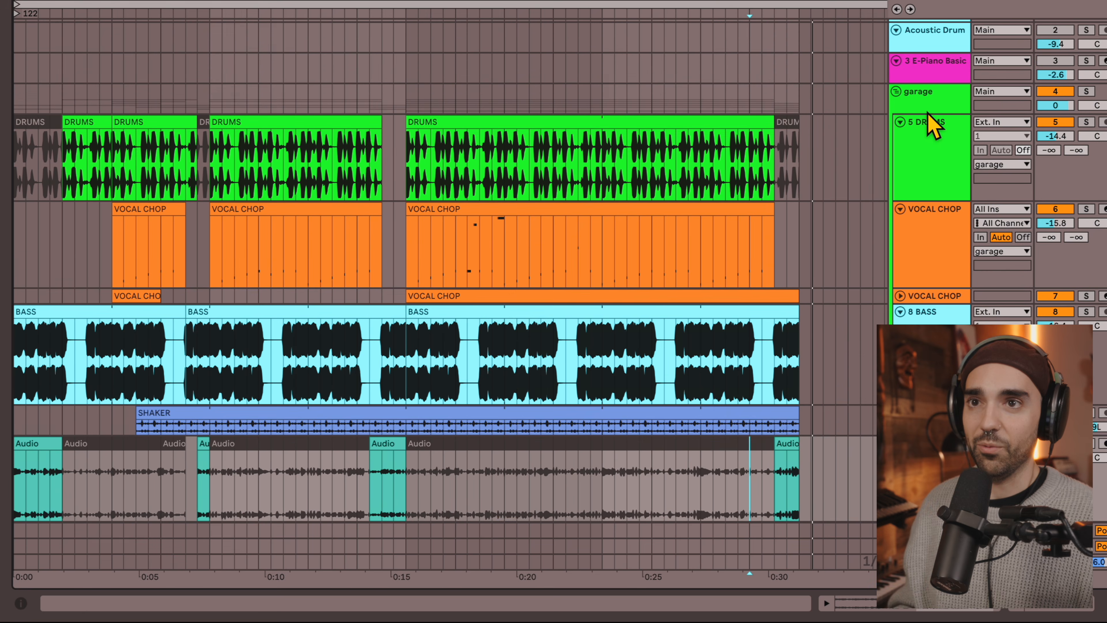
scroll(932, 116, right, 10)
double_click(921, 125)
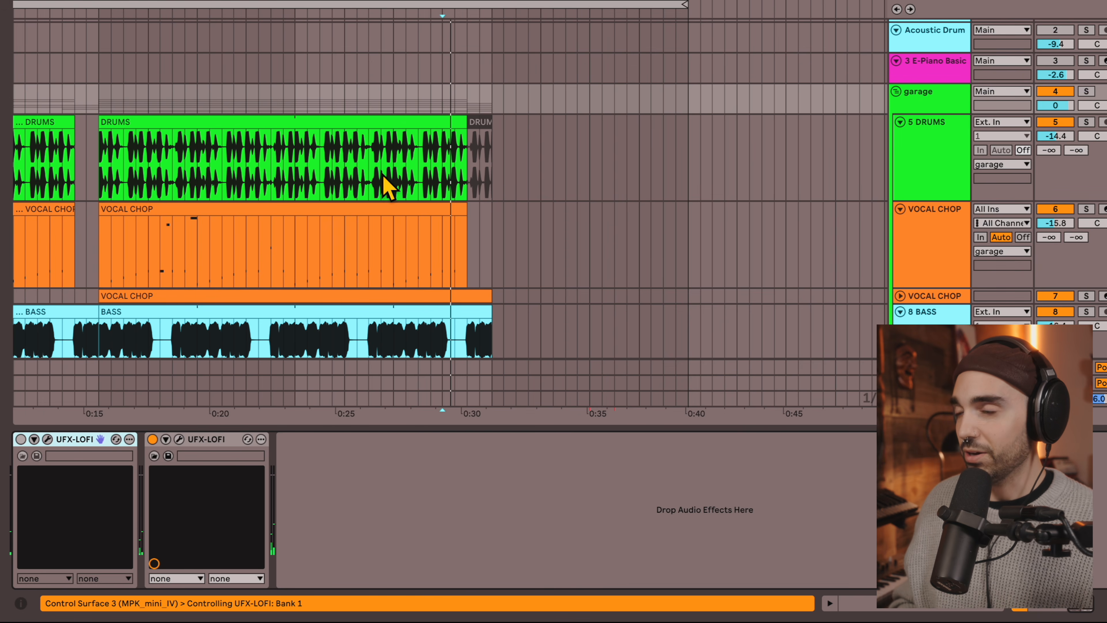
scroll(383, 183, left, 10)
click(47, 439)
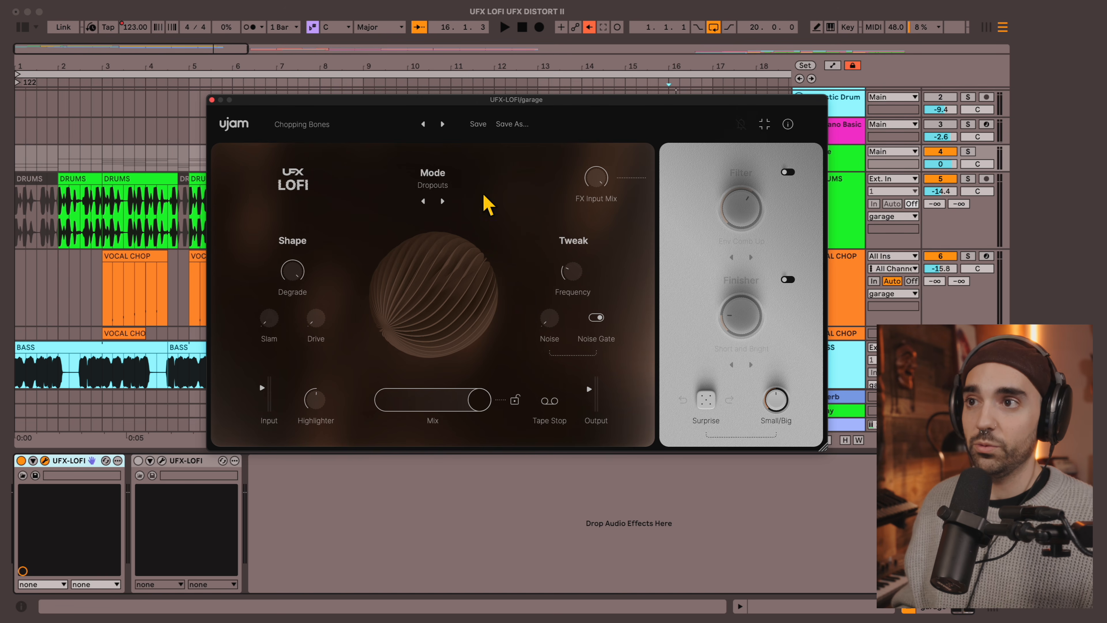
click(433, 186)
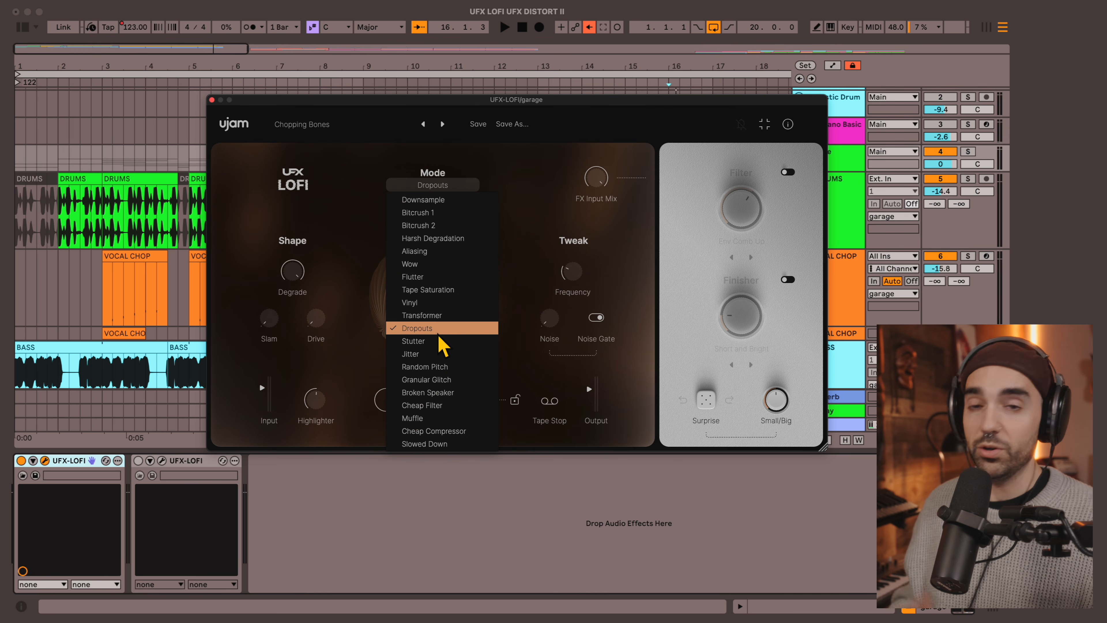
click(558, 197)
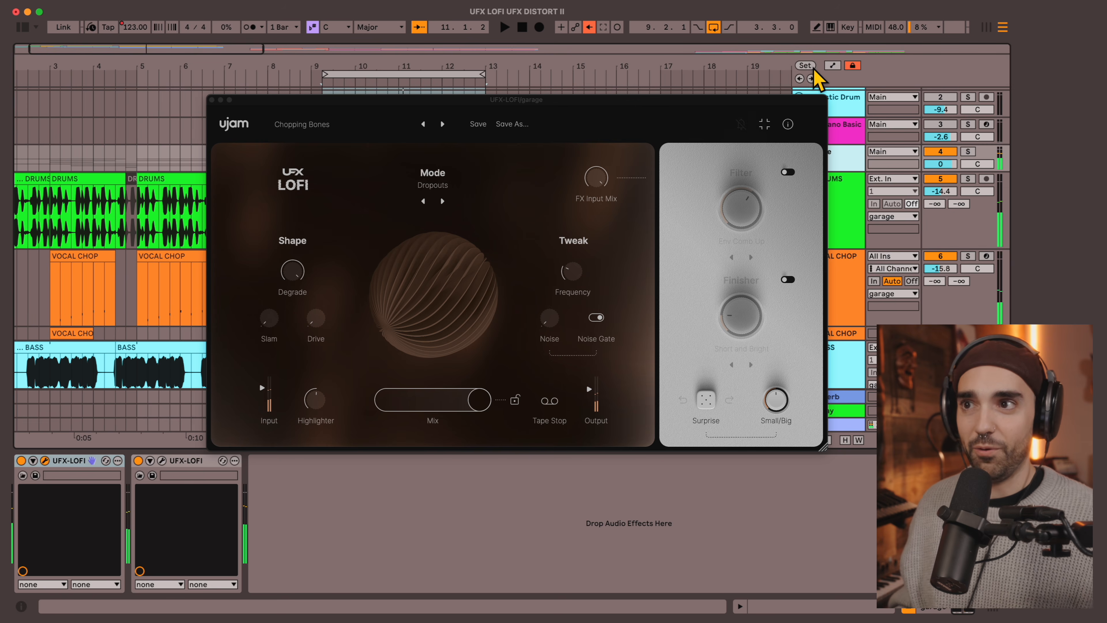
- Audition the Stutter mode on the garage group's UFX LOFI and return the mode to Dropouts
click(434, 187)
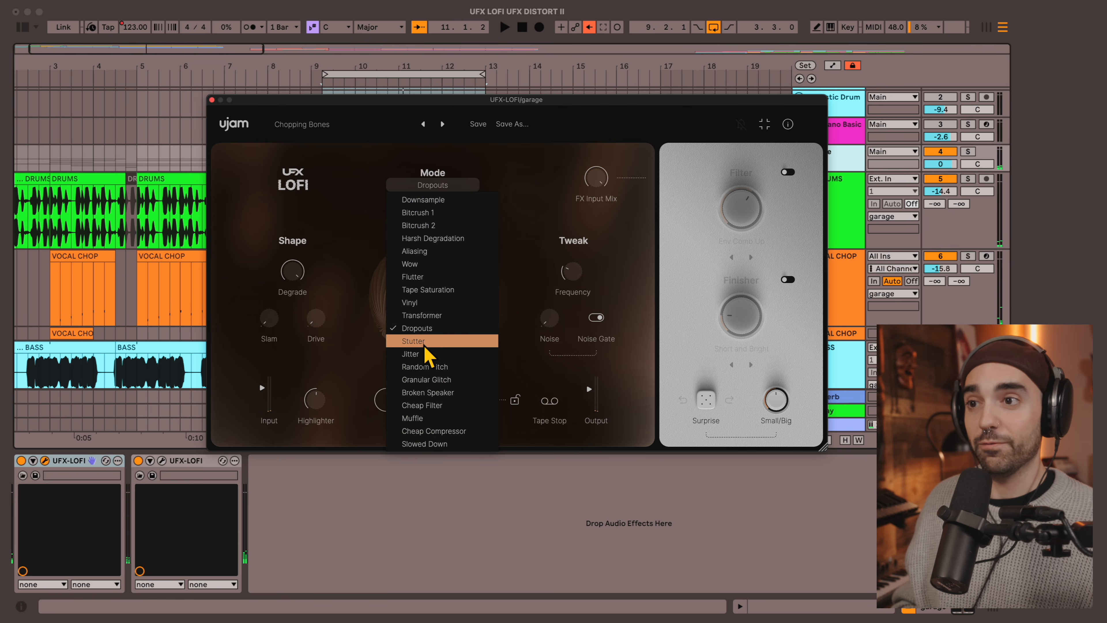
click(430, 355)
key(space)
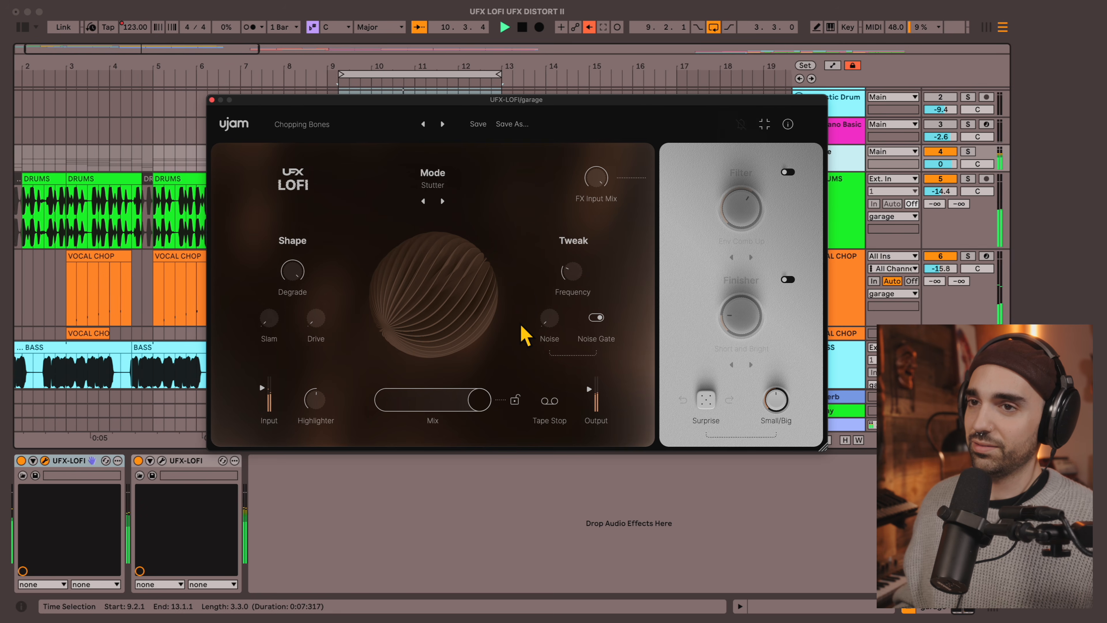
key(space)
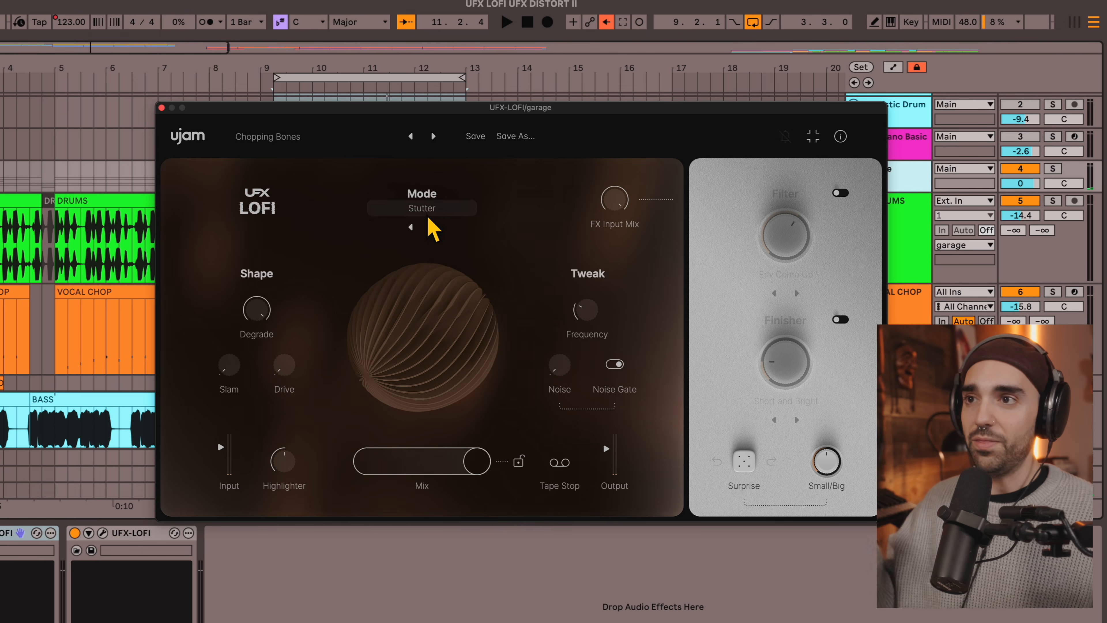
click(428, 210)
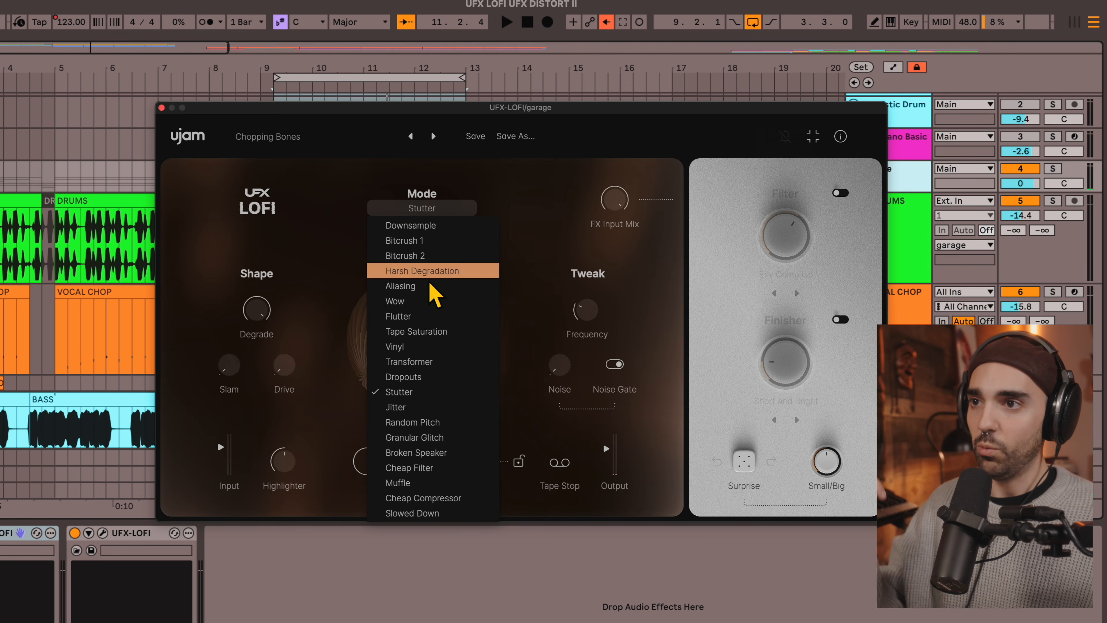
click(428, 379)
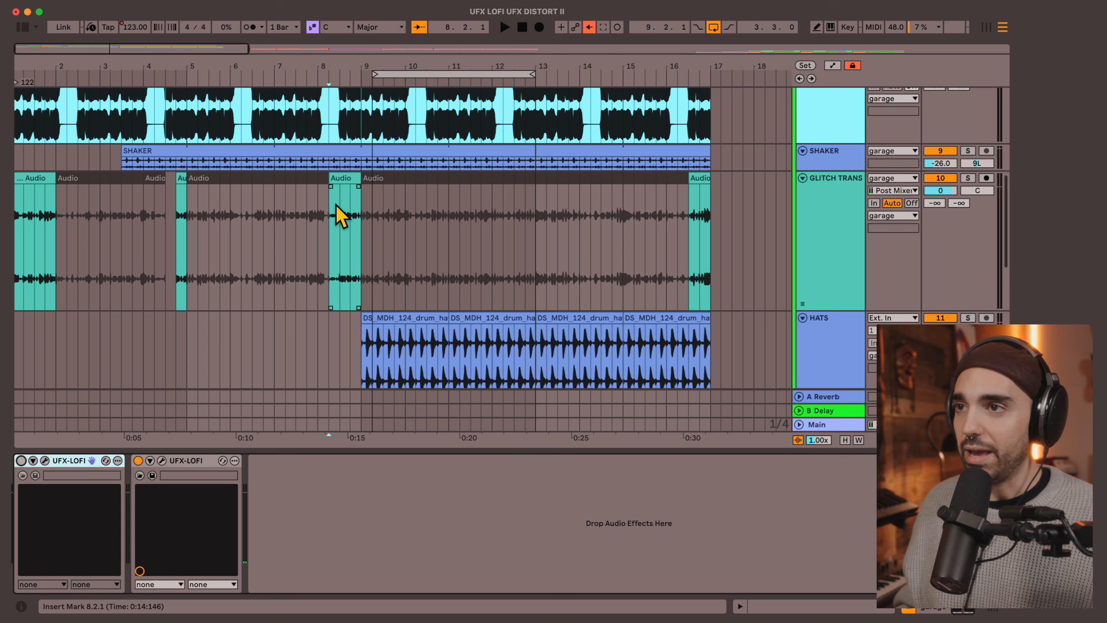
- Locate the glitch transition clip at bar 8 and play the garage arrangement through it
scroll(336, 215, up, 5)
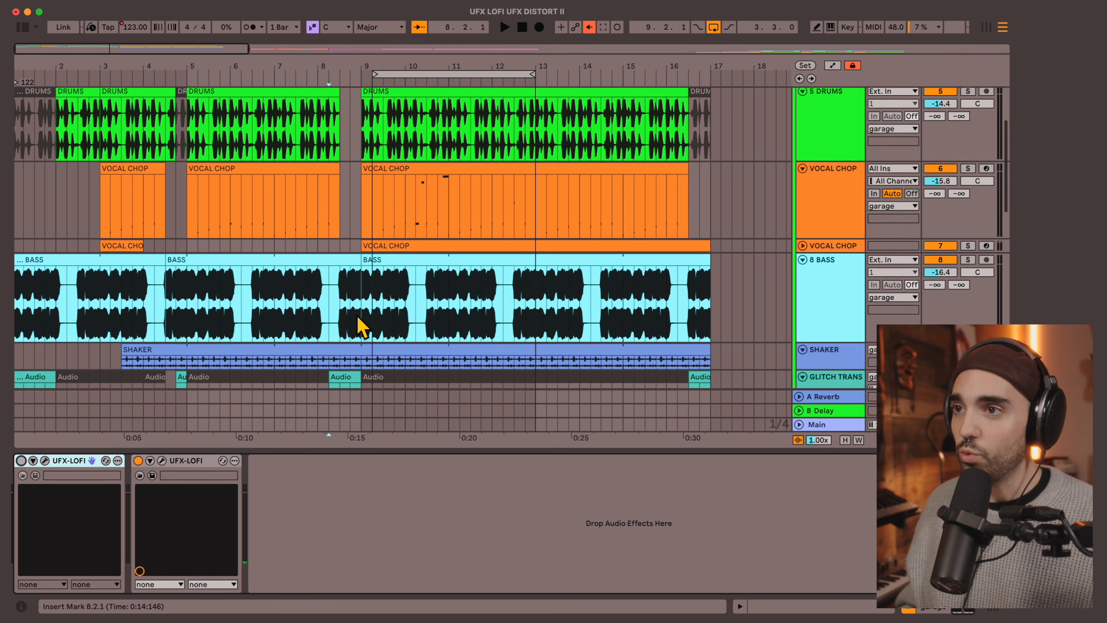
scroll(359, 322, down, 5)
scroll(355, 339, down, 3)
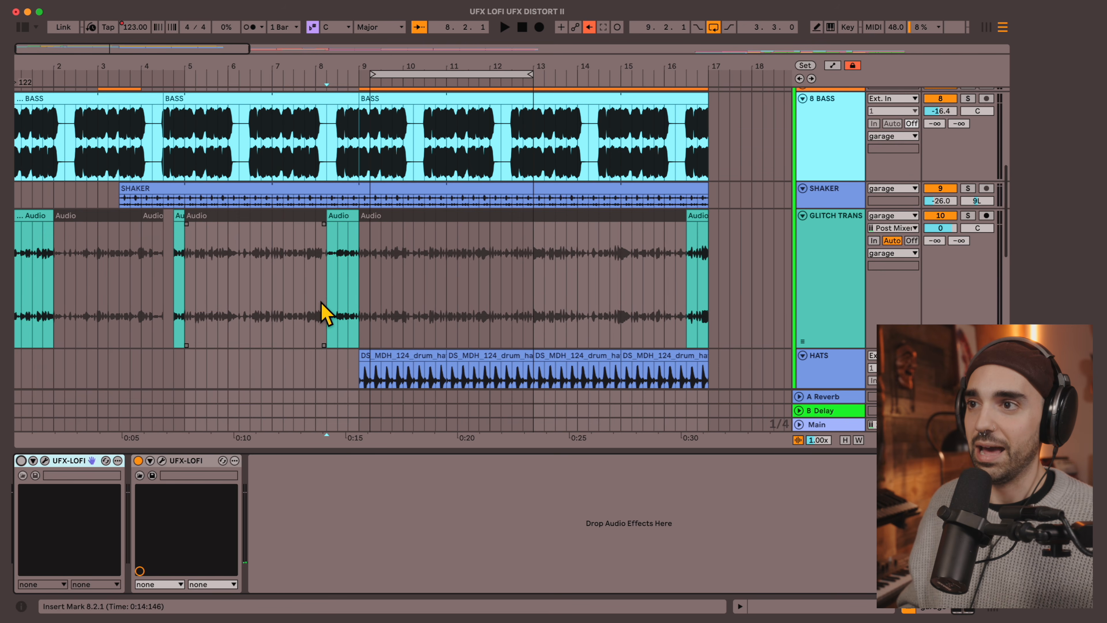
click(318, 312)
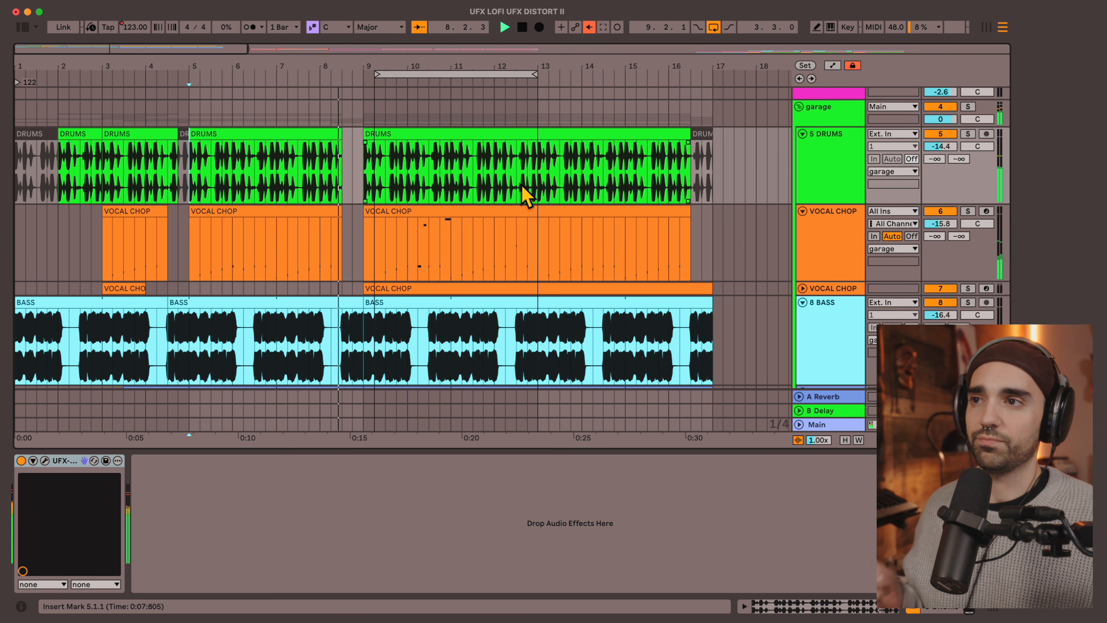
key(space)
- Open the UFX LOFI on the garage drums track and raise its Ring Mod filter to 79.3 % during playback
click(299, 170)
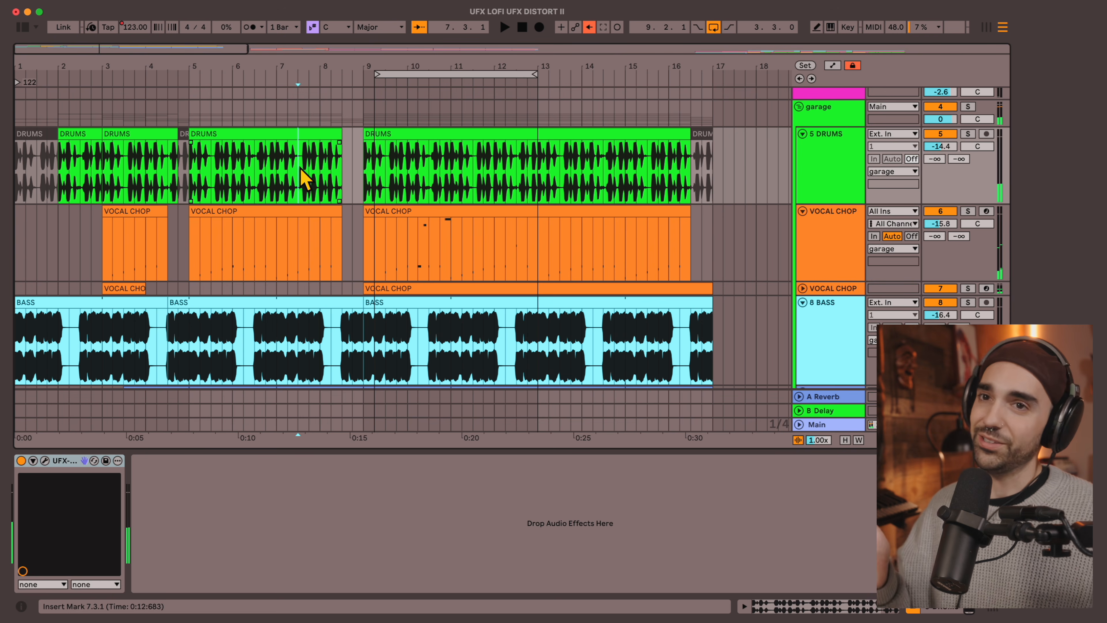
click(845, 182)
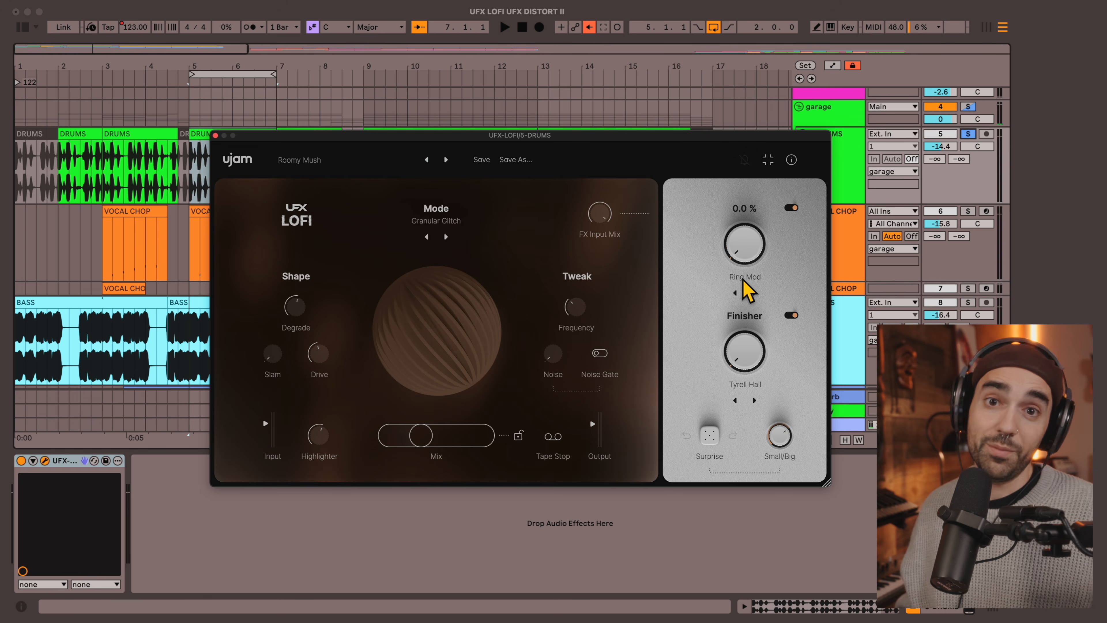
drag(737, 283, 759, 174)
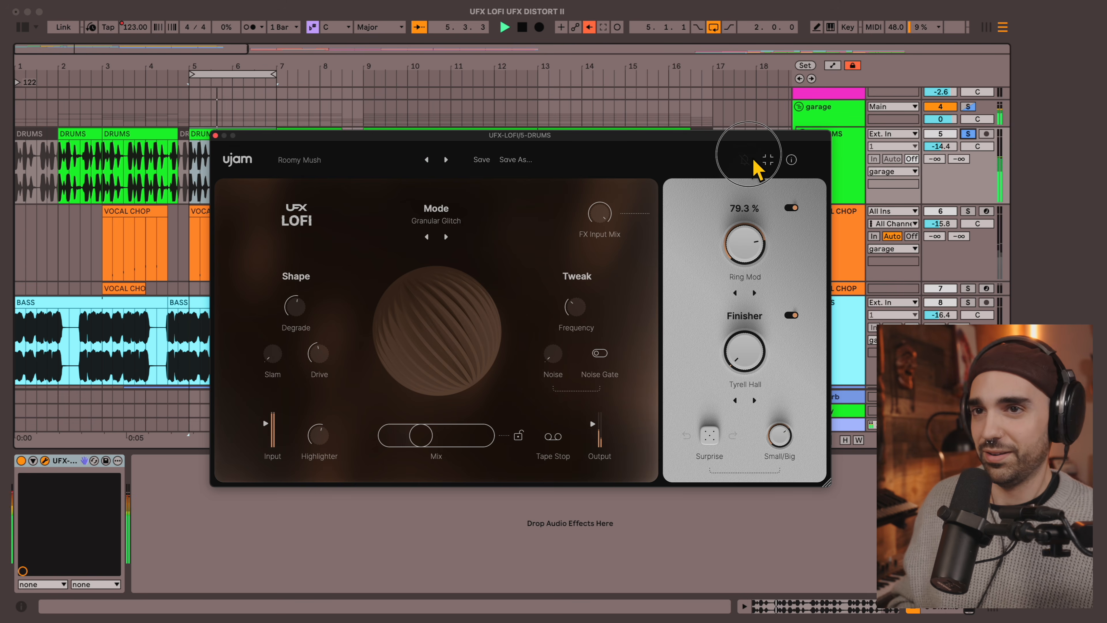
- Sweep the Ring Mod filter and Tyrell Hall finisher amounts in the garage drums' UFX LOFI during playback
drag(759, 262, 752, 227)
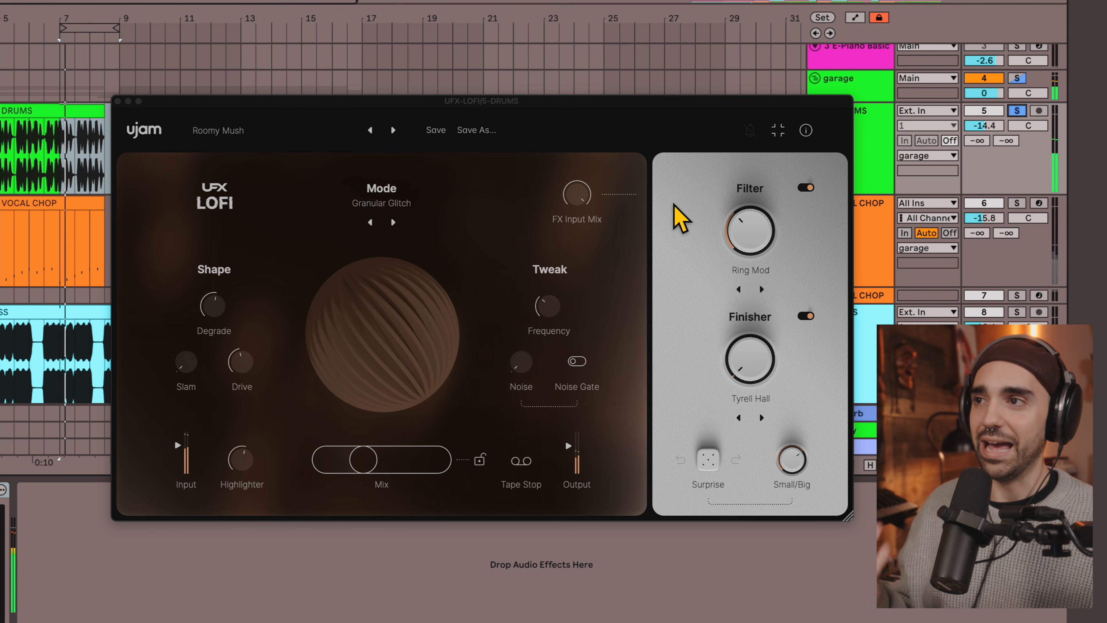
drag(746, 239, 773, 284)
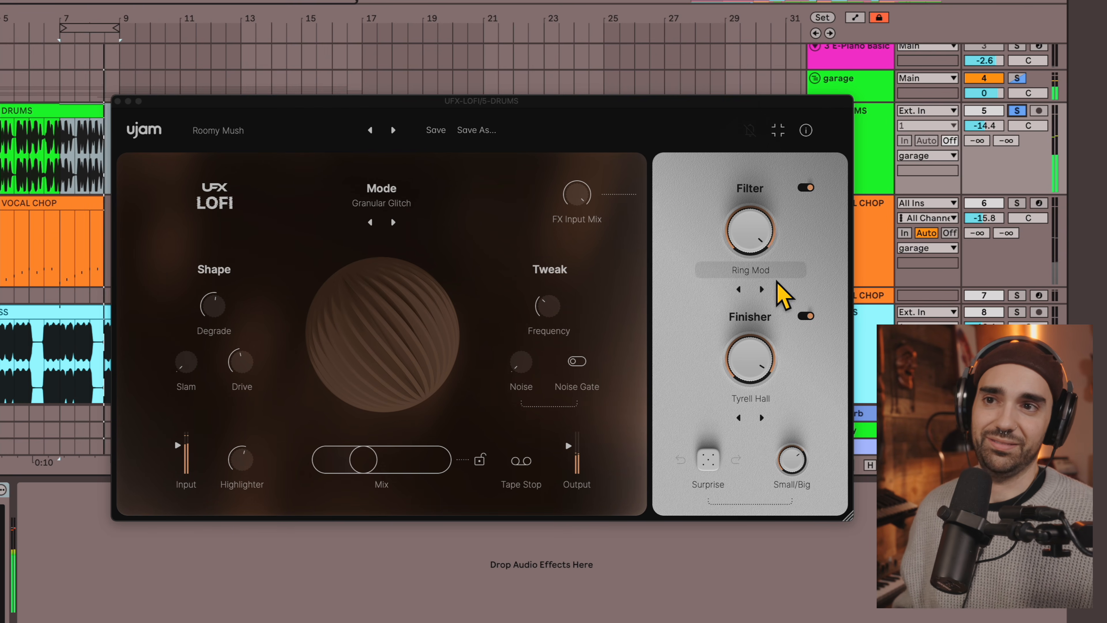
drag(772, 379, 710, 403)
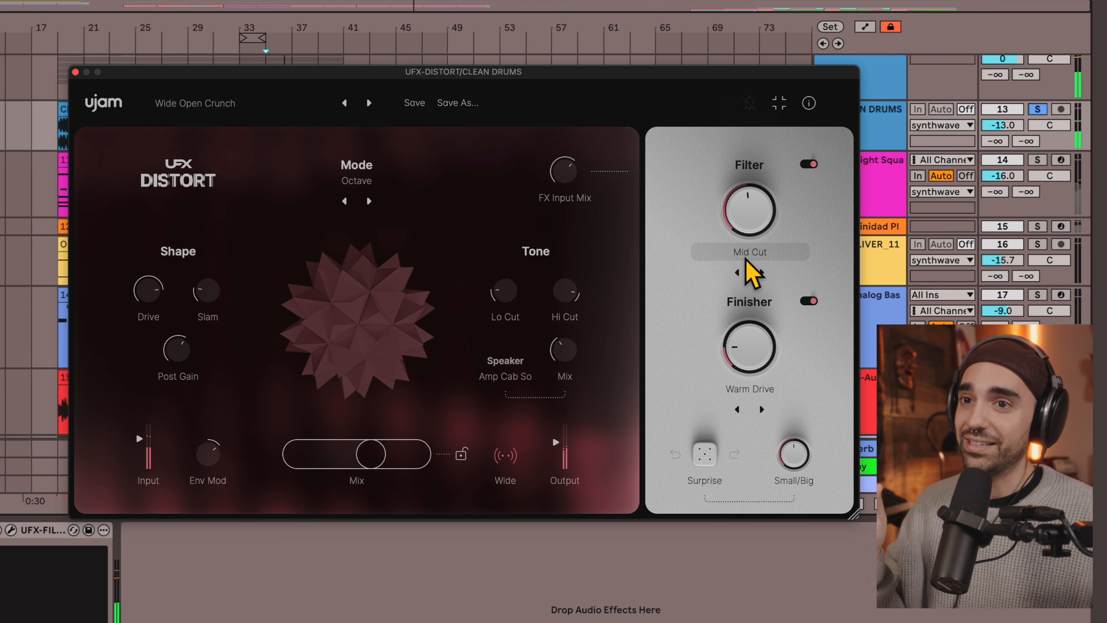
- Randomize the clean drums' UFX DISTORT settings several times with Surprise, raising the Small/Big amount for stronger variations
mouse_move(764, 379)
mouse_down()
mouse_move(758, 362)
mouse_move(761, 372)
mouse_up()
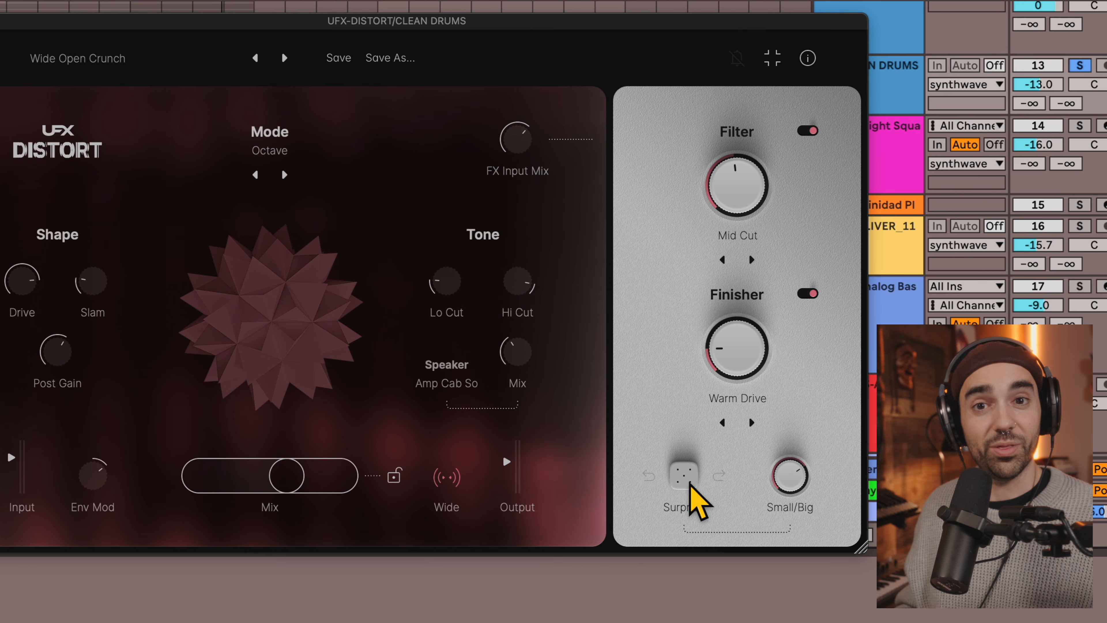
click(684, 480)
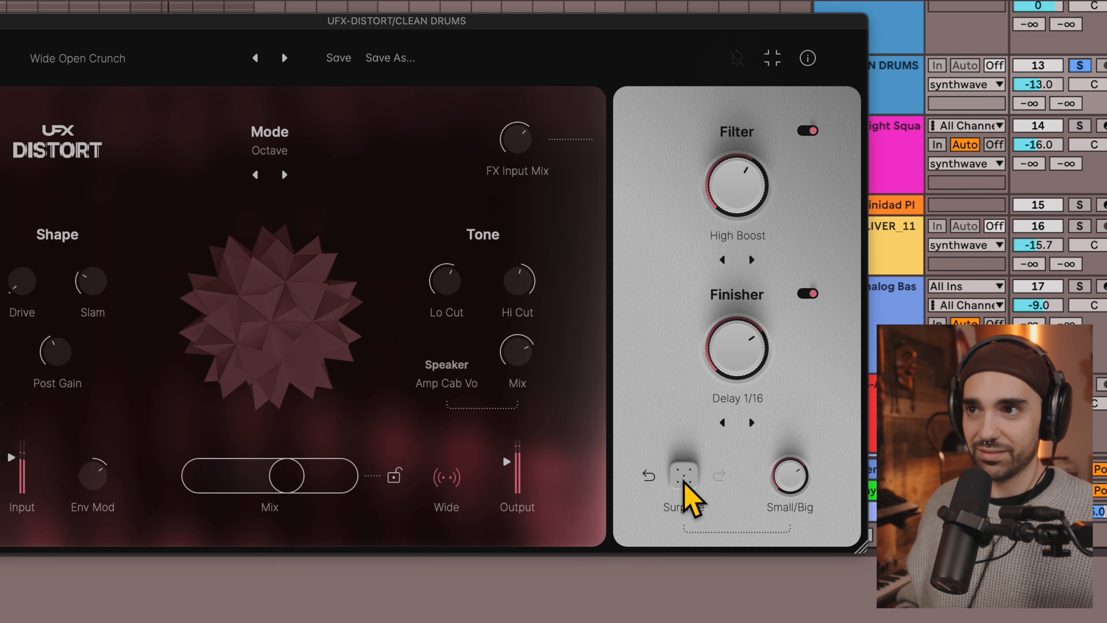
click(684, 480)
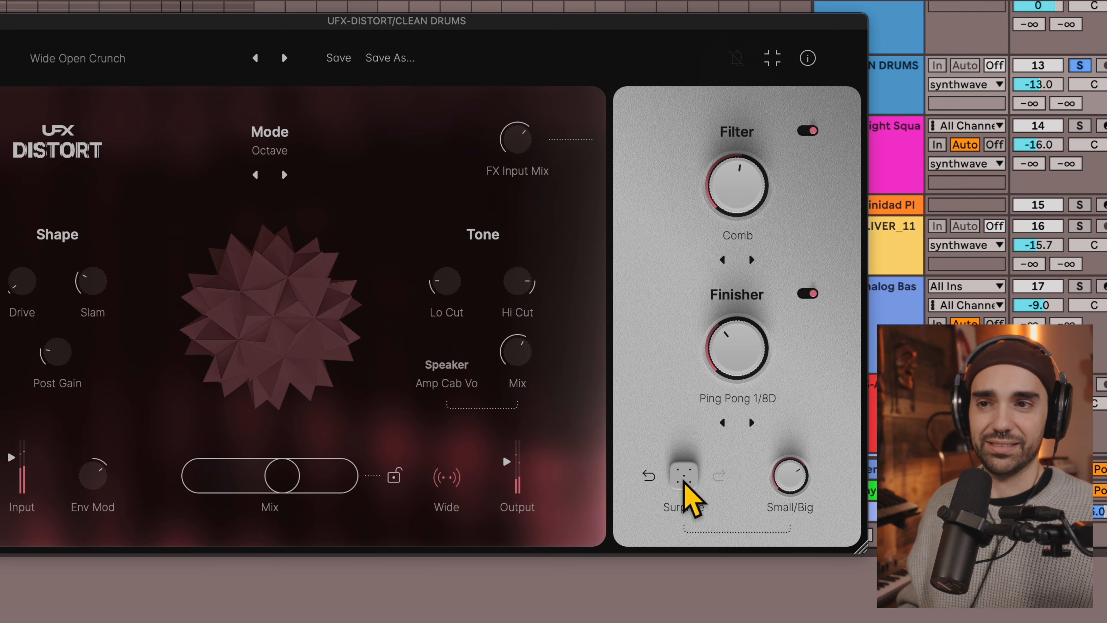
click(688, 484)
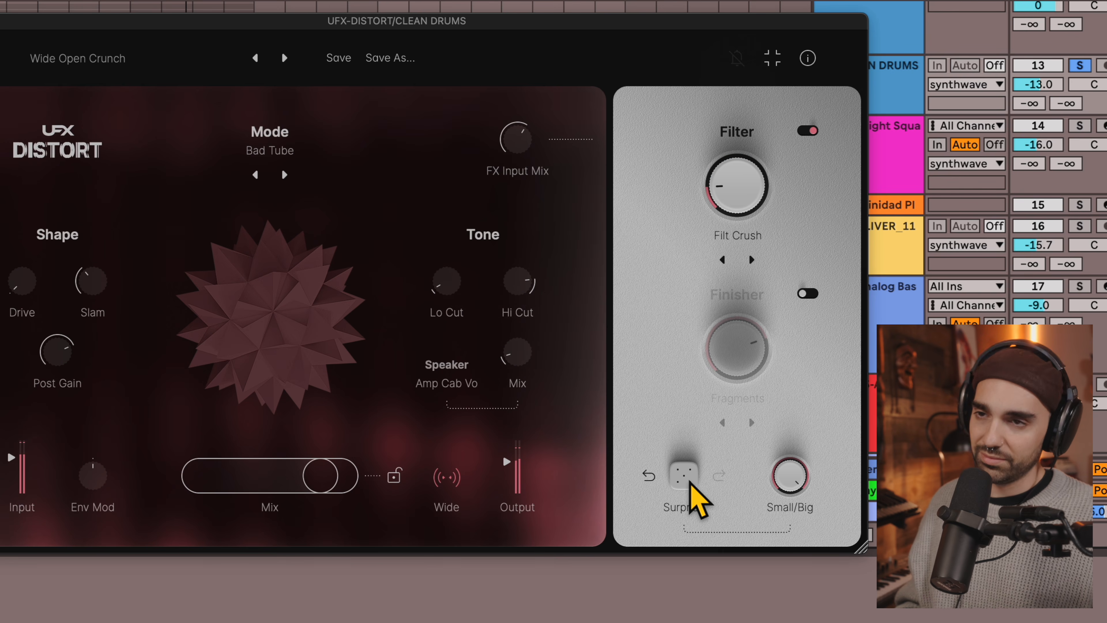
click(691, 483)
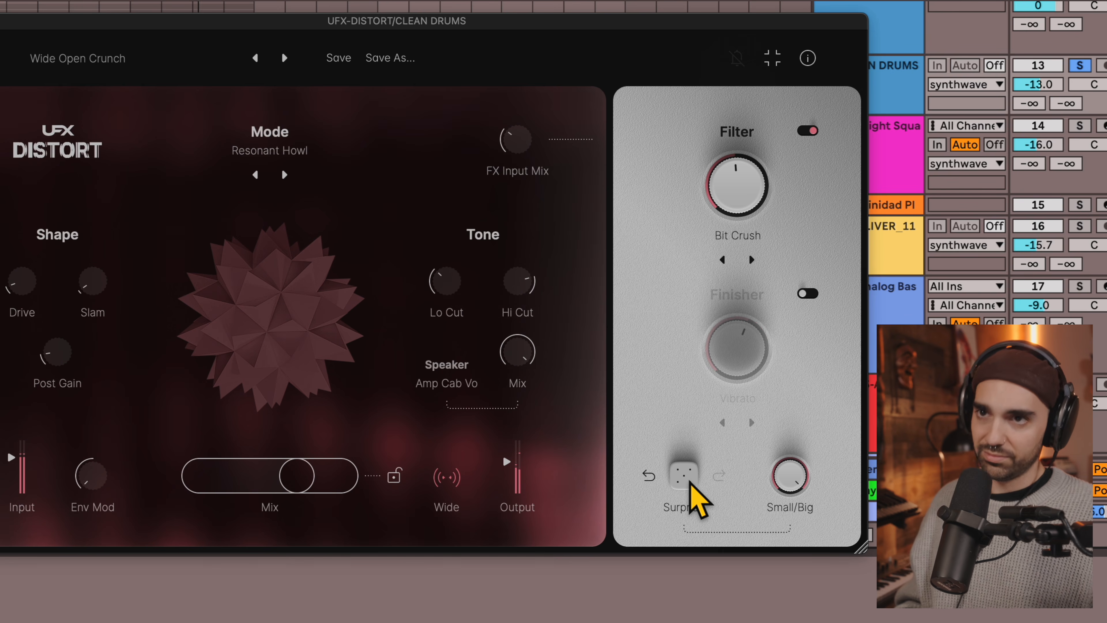
click(692, 480)
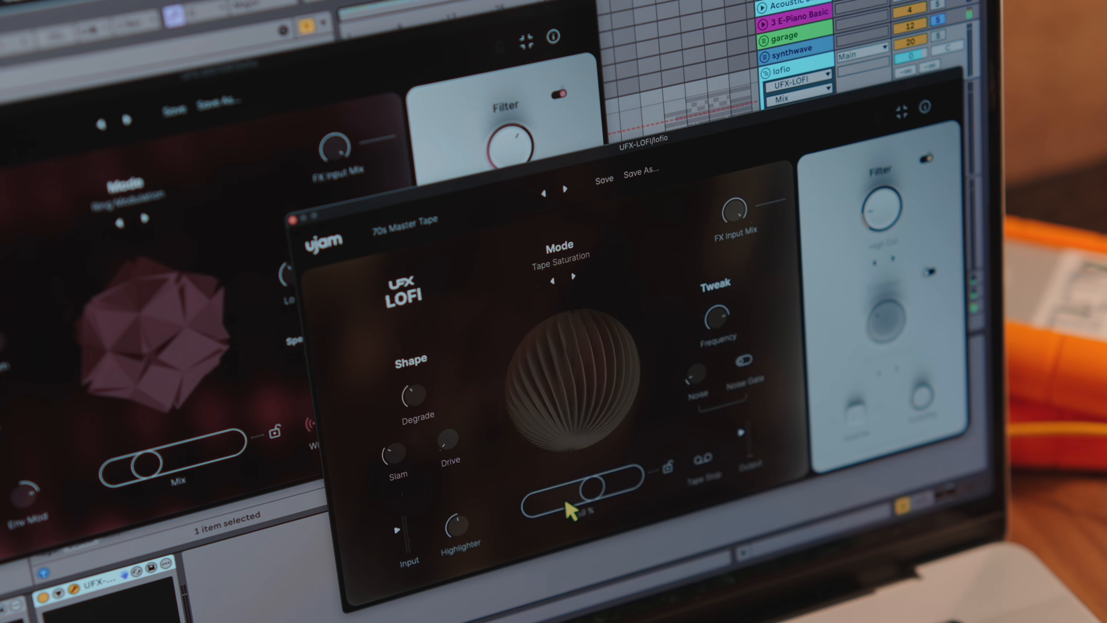
- Raise the Mix and set Degrade to 62 % in the lofio group's Tape Saturation UFX LOFI
drag(562, 382, 573, 383)
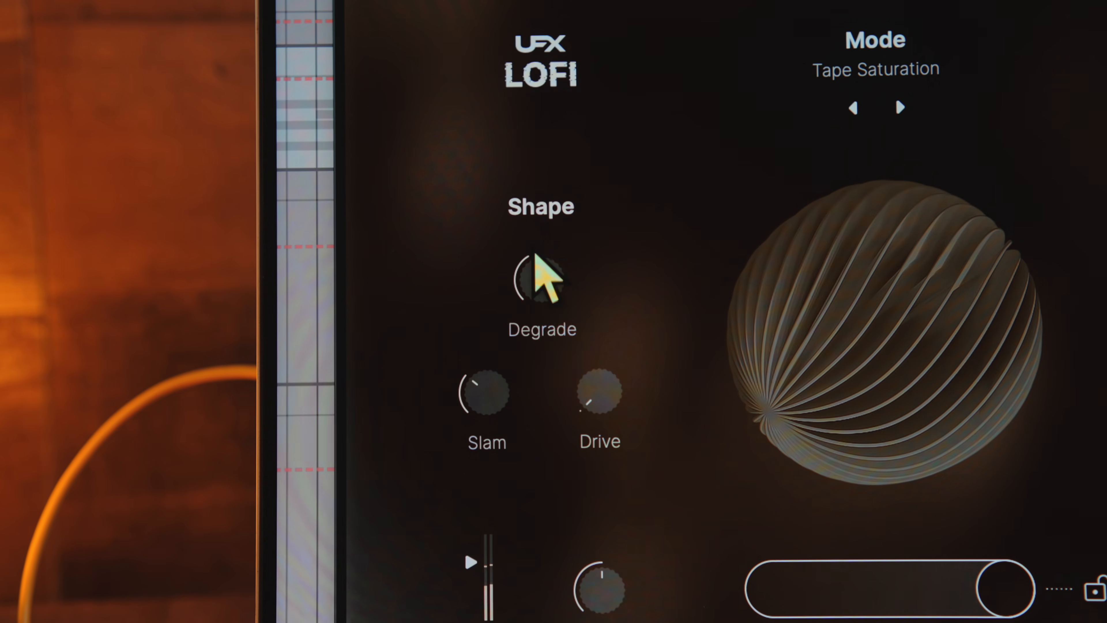
drag(535, 255, 579, 191)
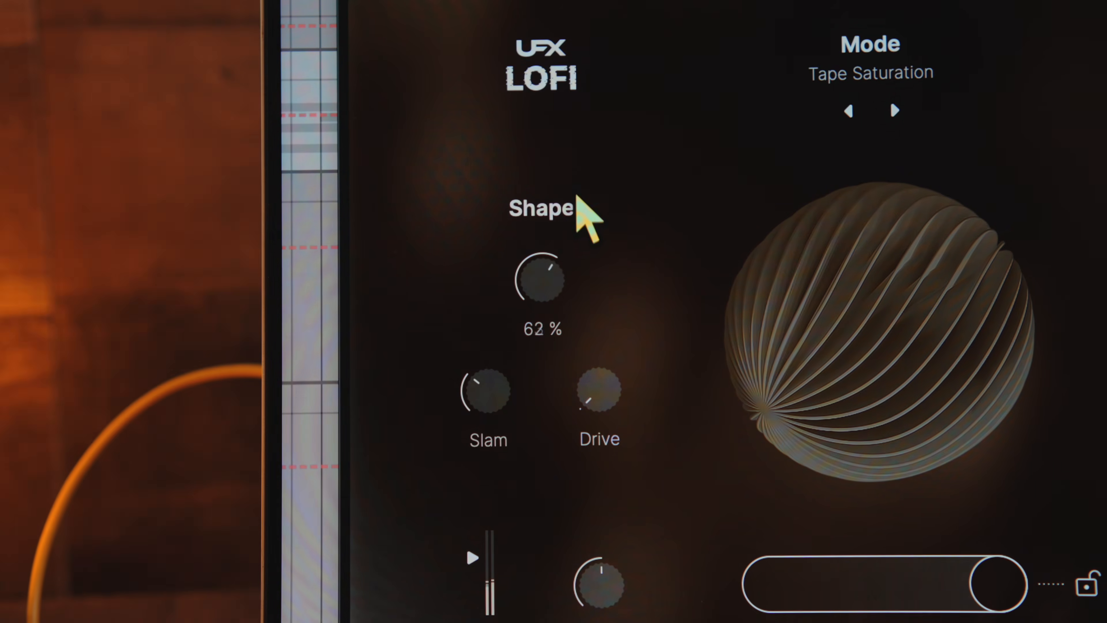